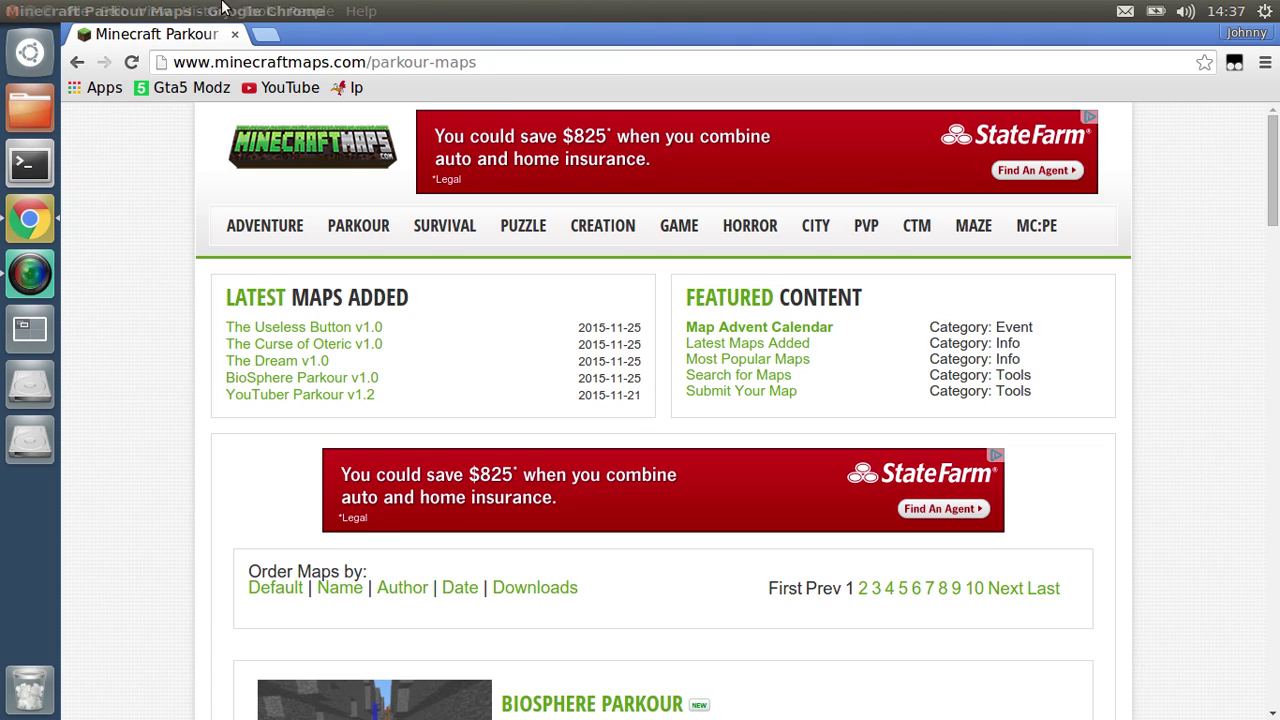
click(264, 36)
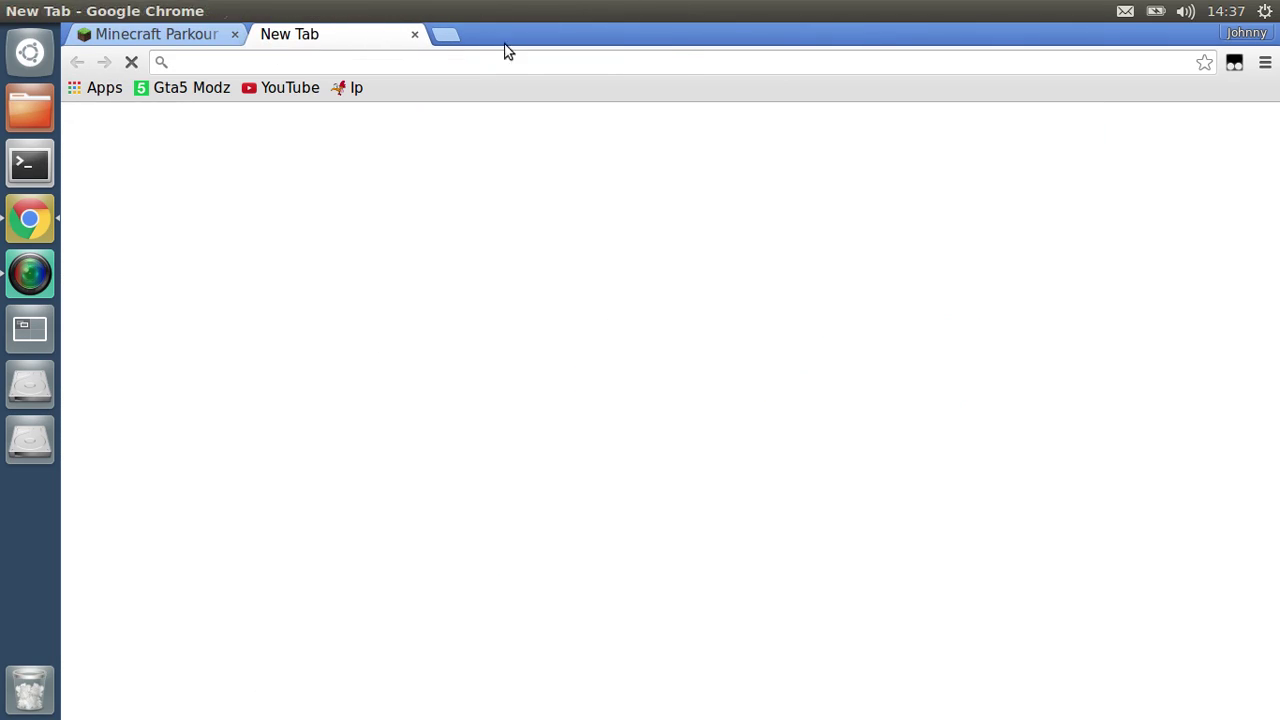
text(down)
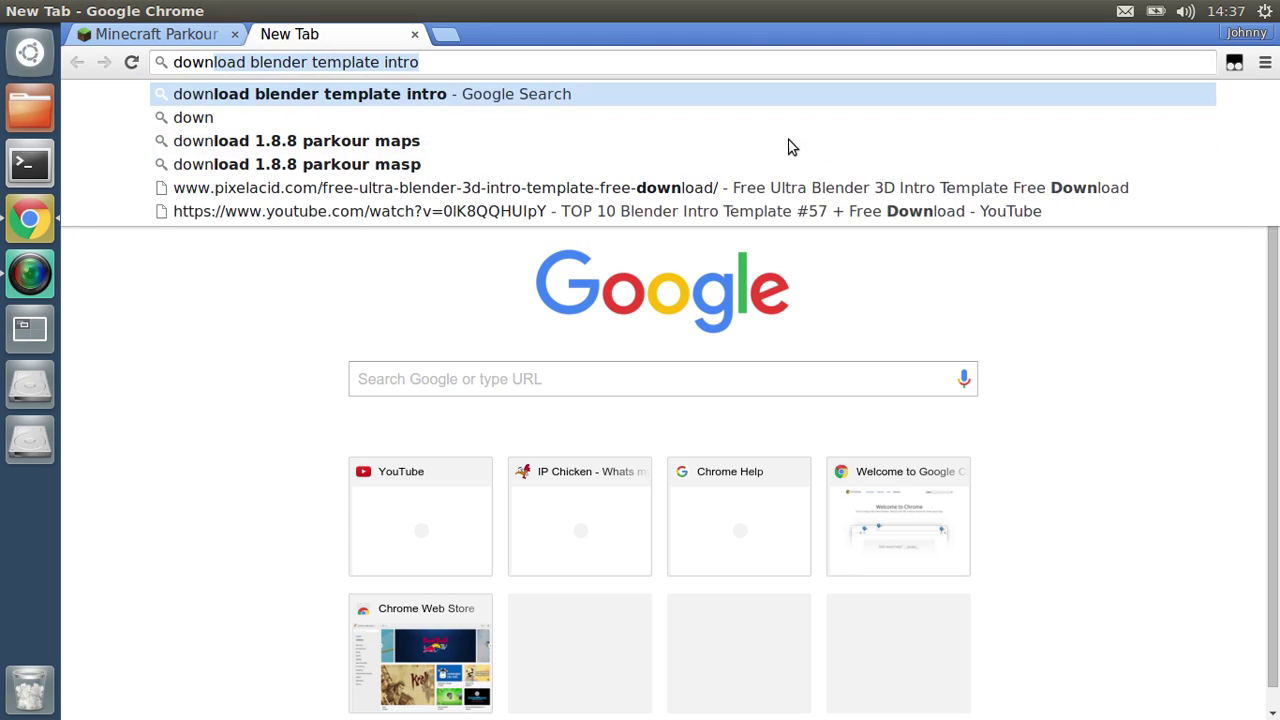
text(load 1.)
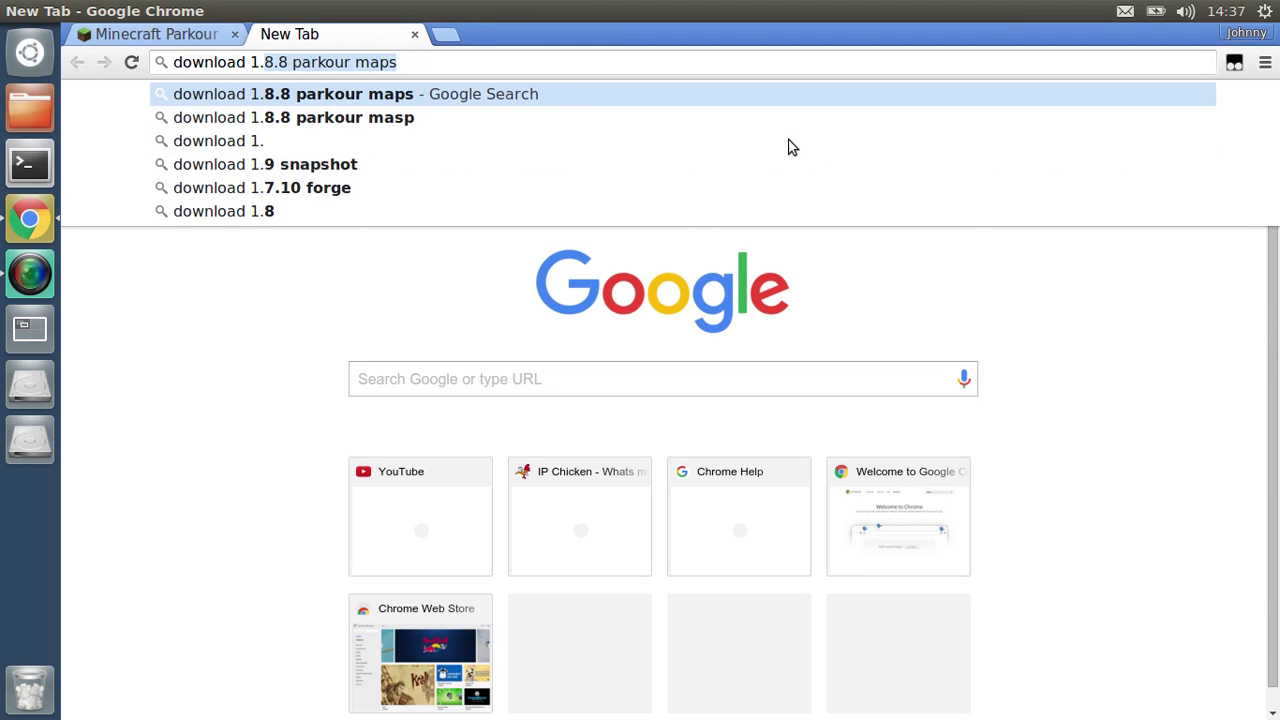
text(8.8)
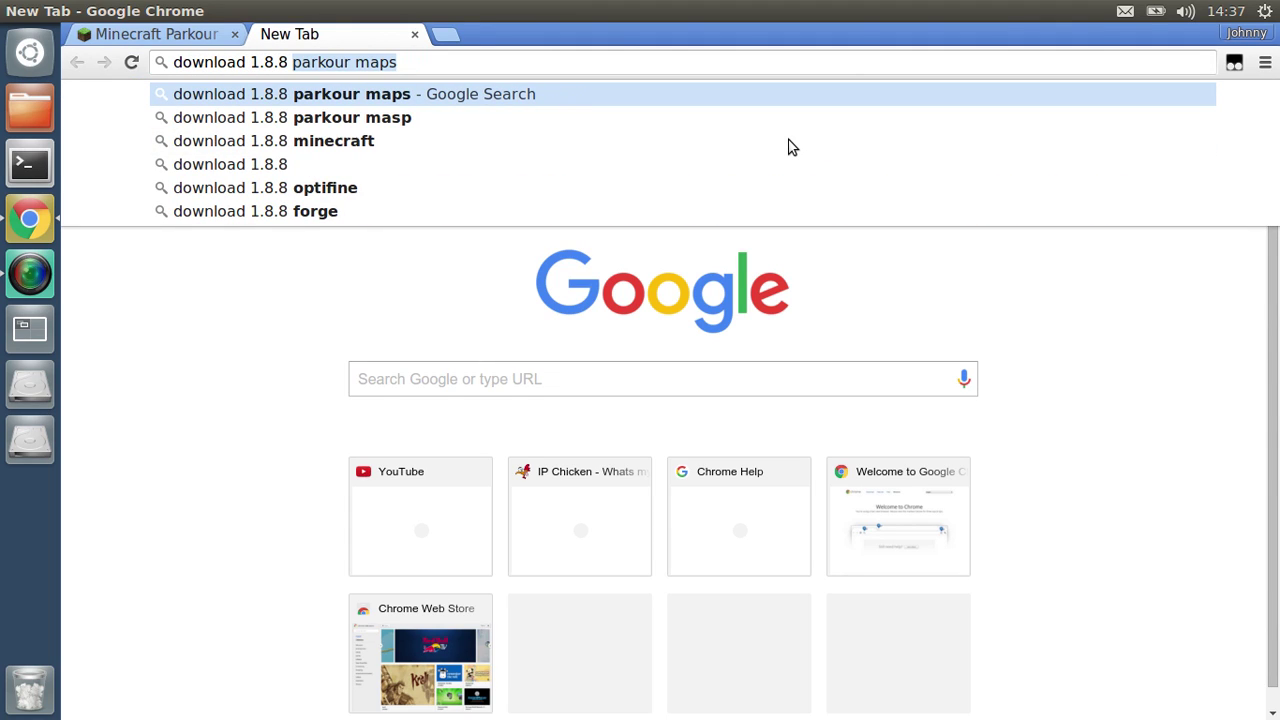
text( parkour)
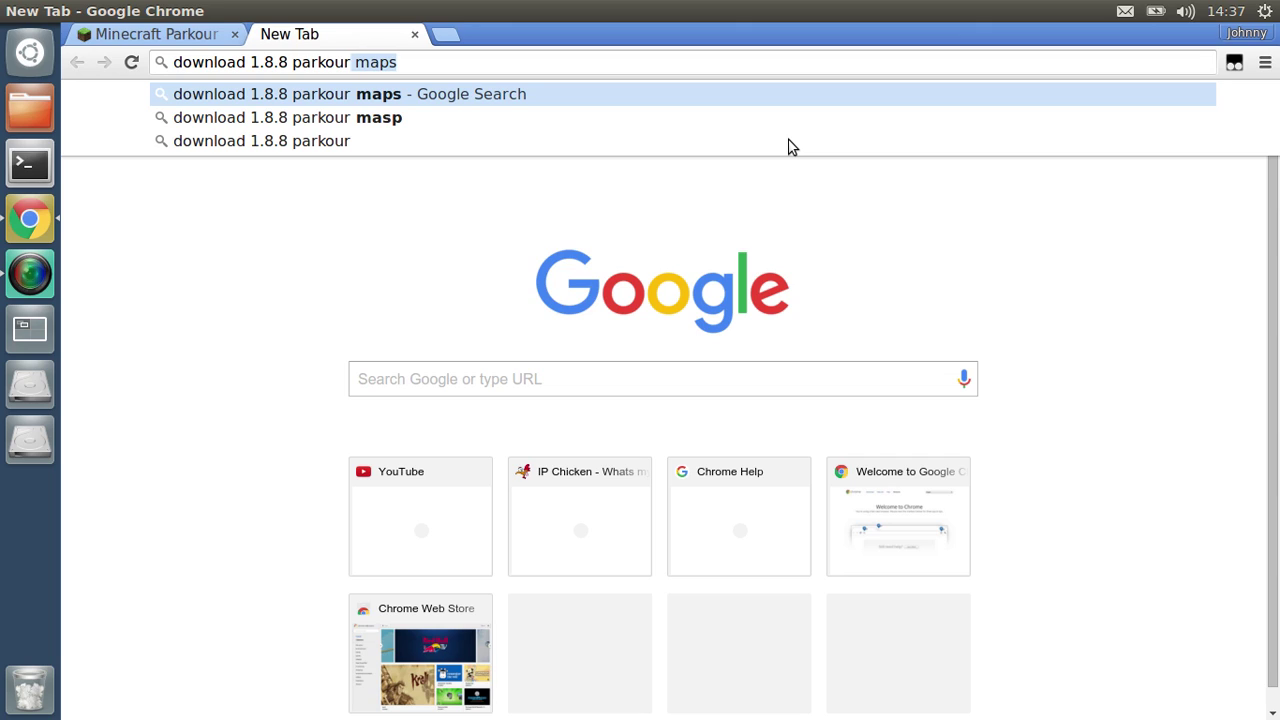
text(maps)
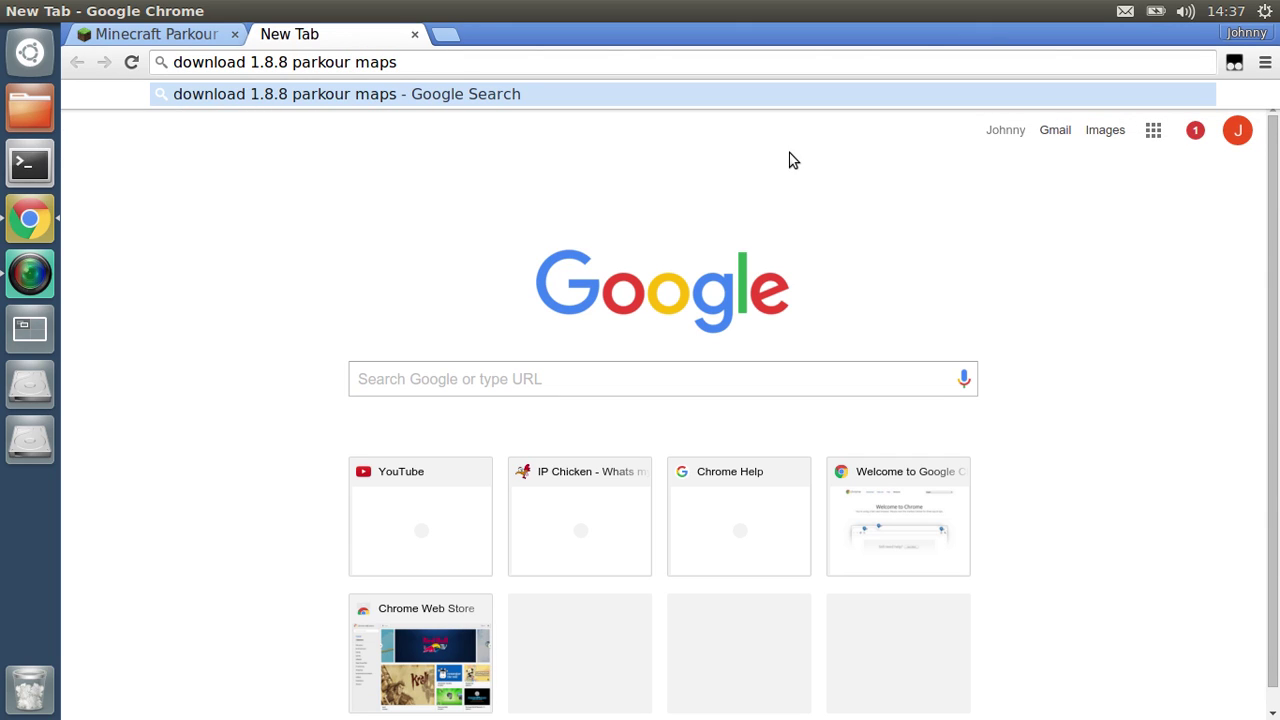
key(ctrl+w)
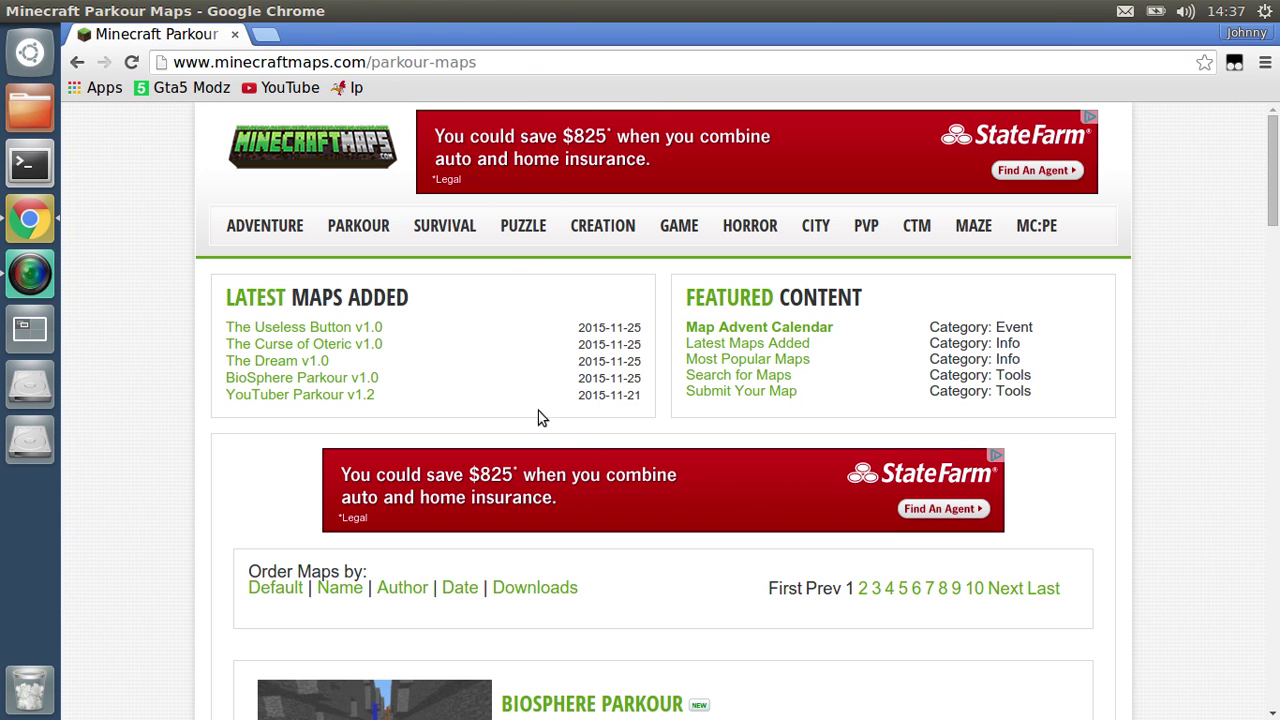
Step: Browse the parkour maps list and open the page of the YouTuber Parkour map
scroll(534, 375, down, 7)
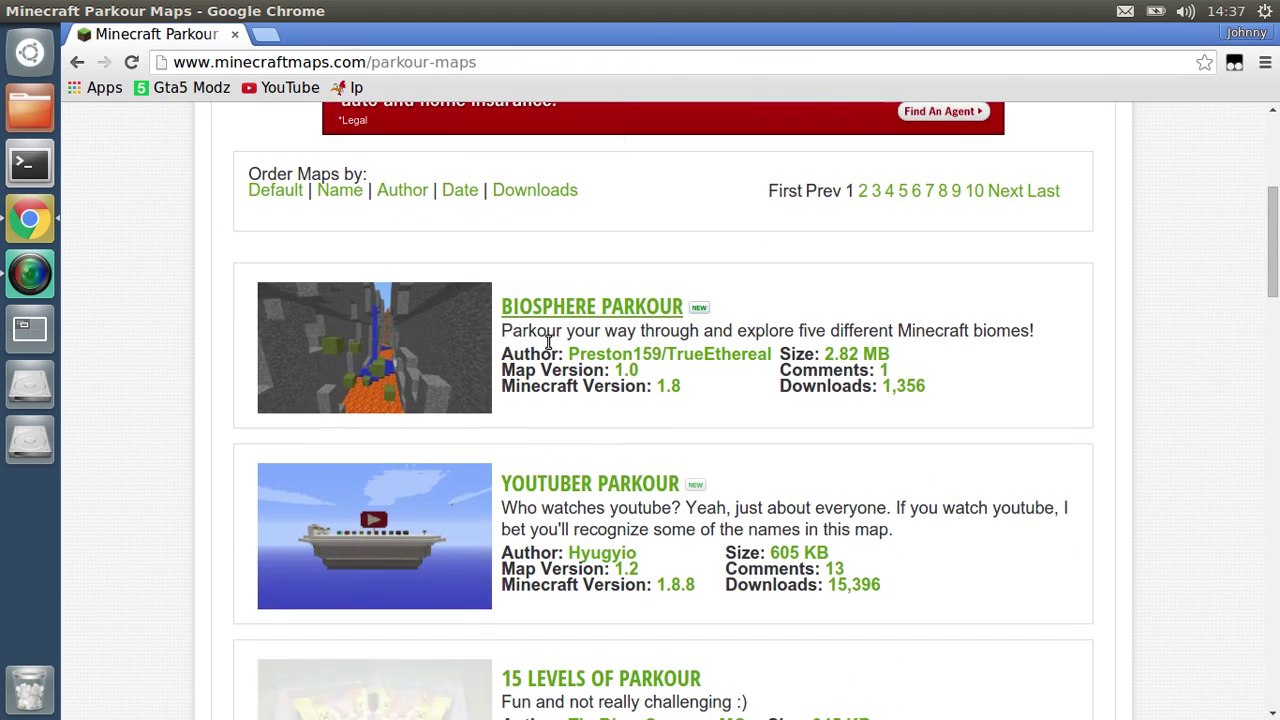
scroll(591, 350, down, 5)
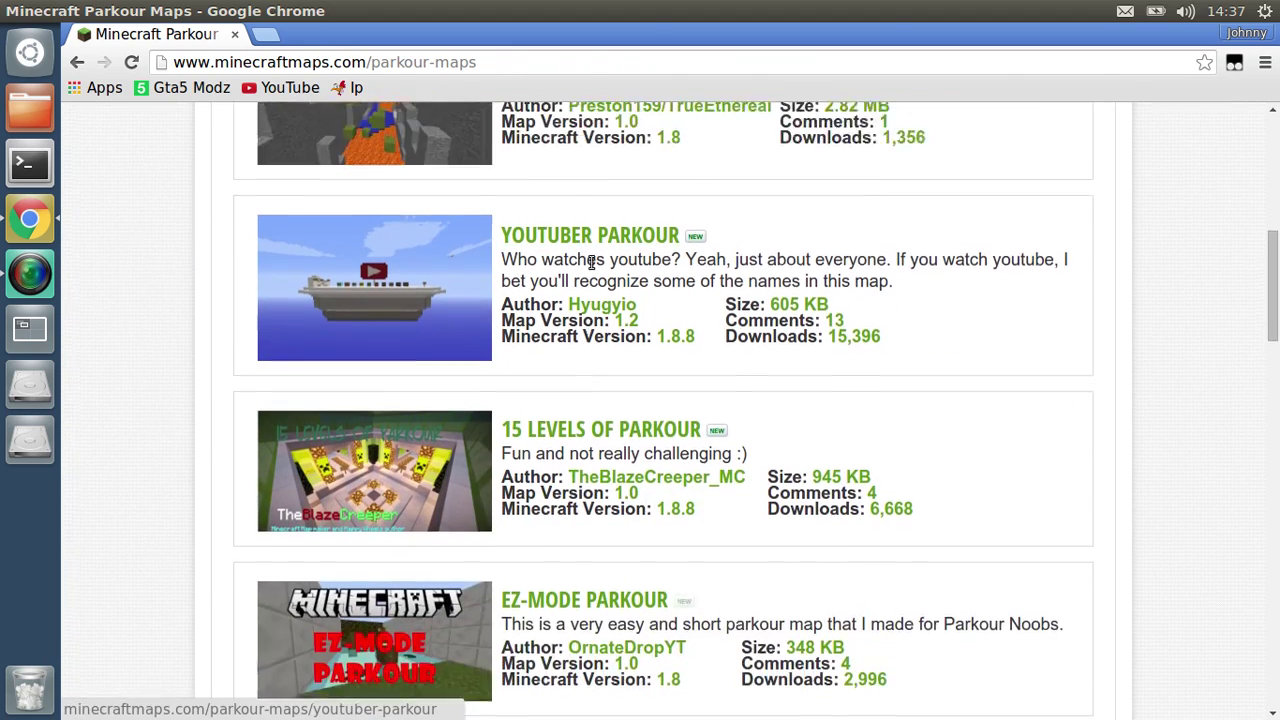
scroll(600, 294, up, 2)
click(568, 338)
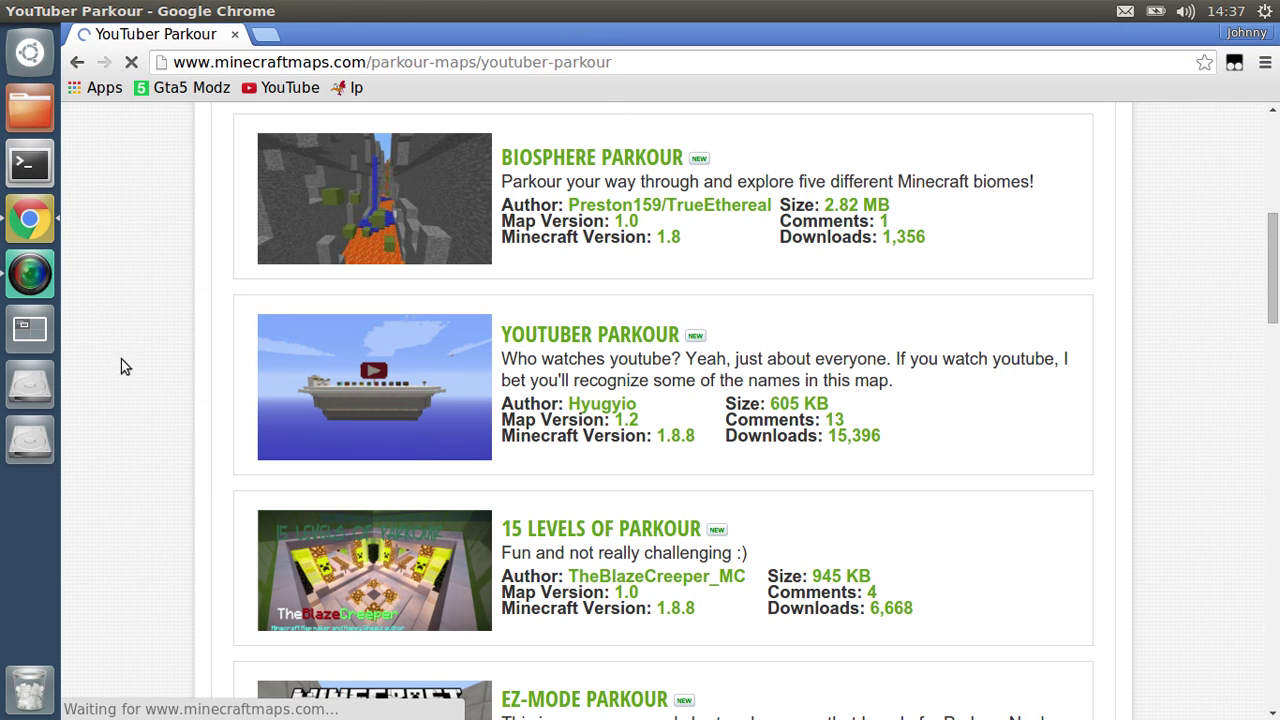
Step: Follow the YouTuber Parkour download link, skip the adf.ly ad and download Youtuber Parkour.zip from MediaFire
scroll(392, 381, down, 2)
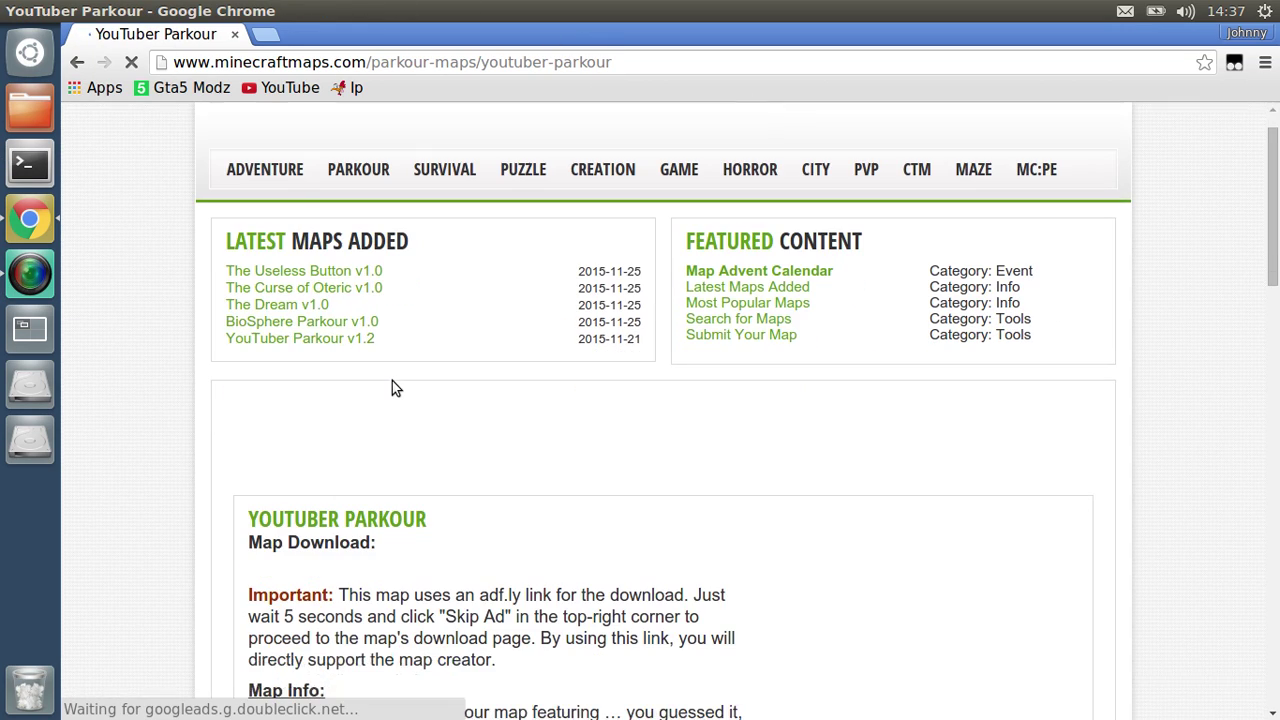
scroll(393, 386, down, 5)
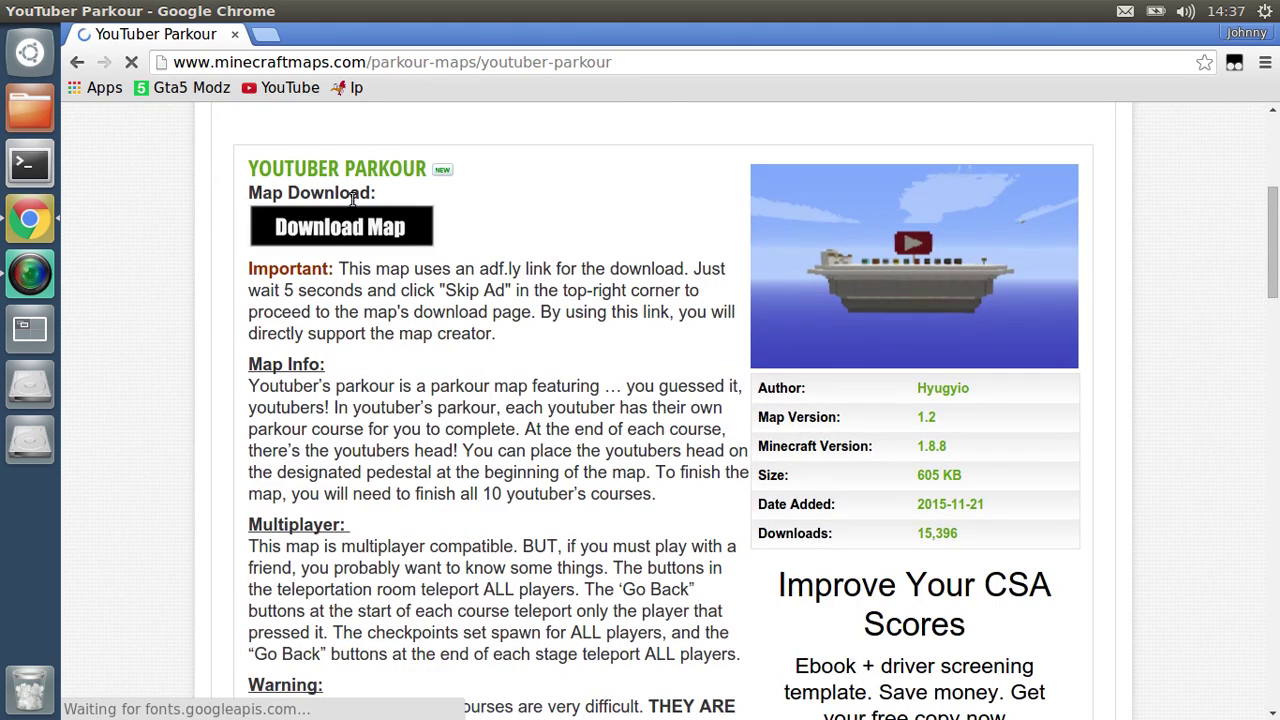
click(350, 228)
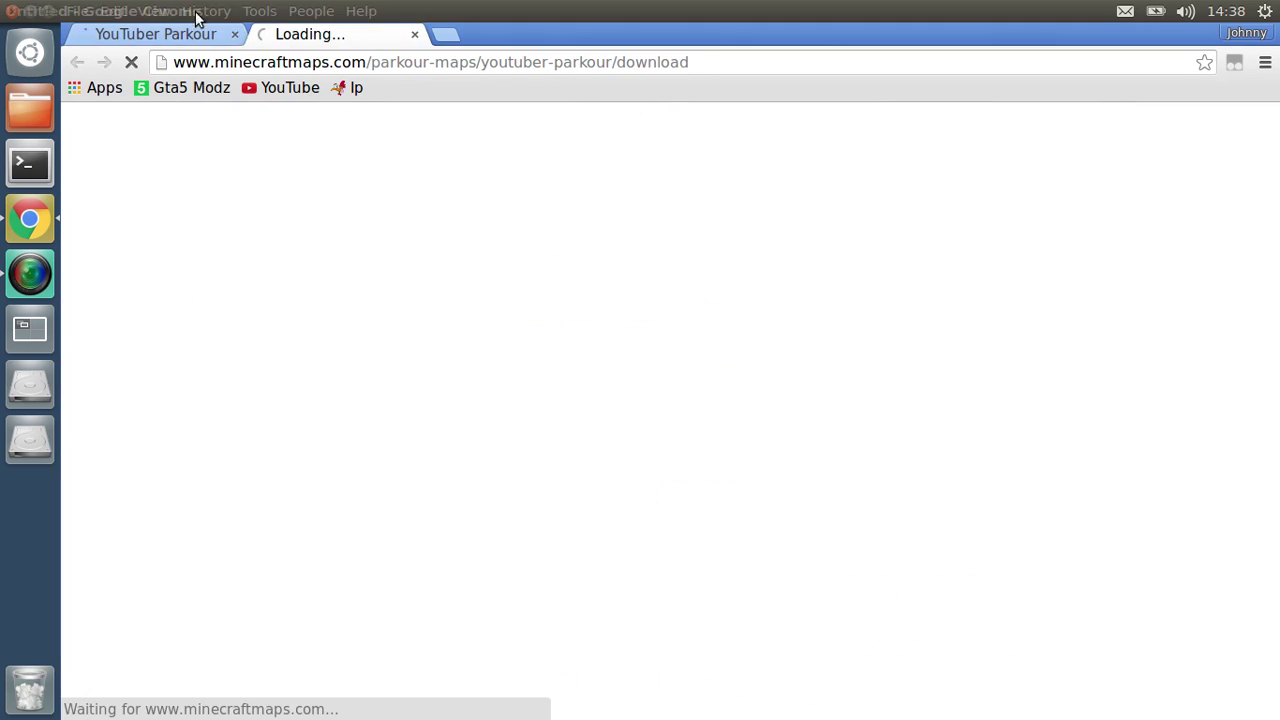
click(236, 35)
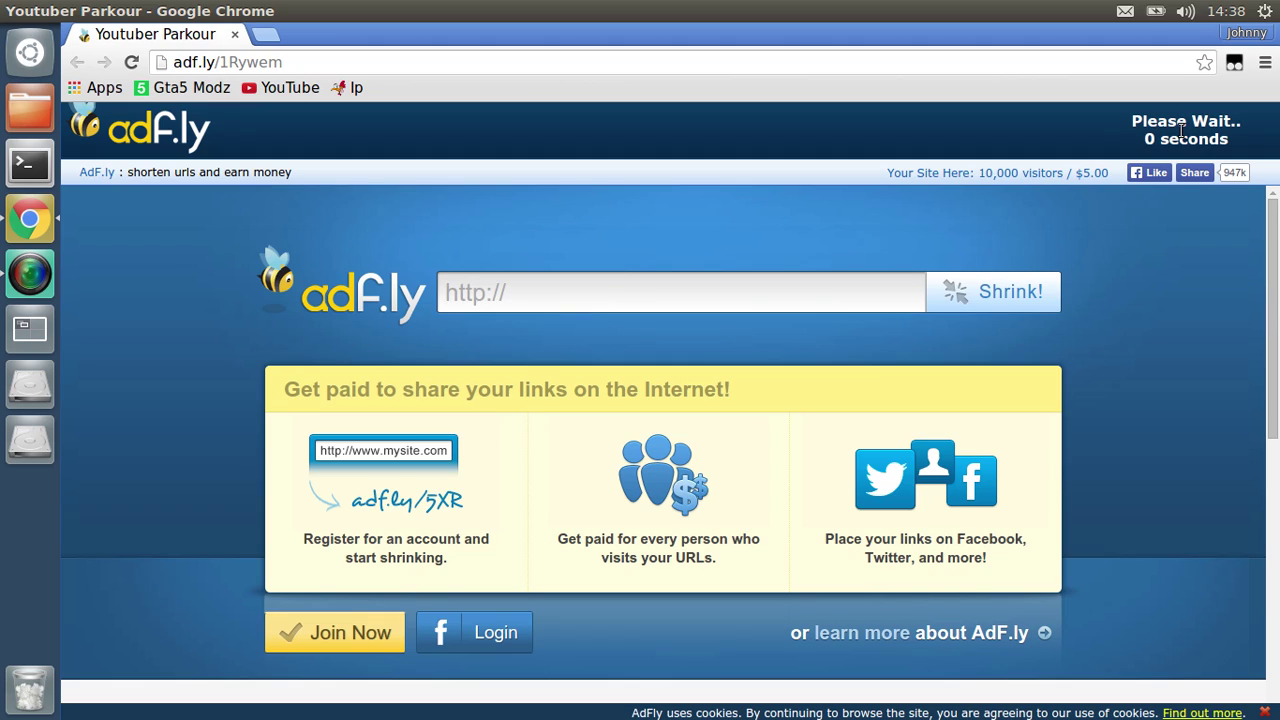
click(1181, 134)
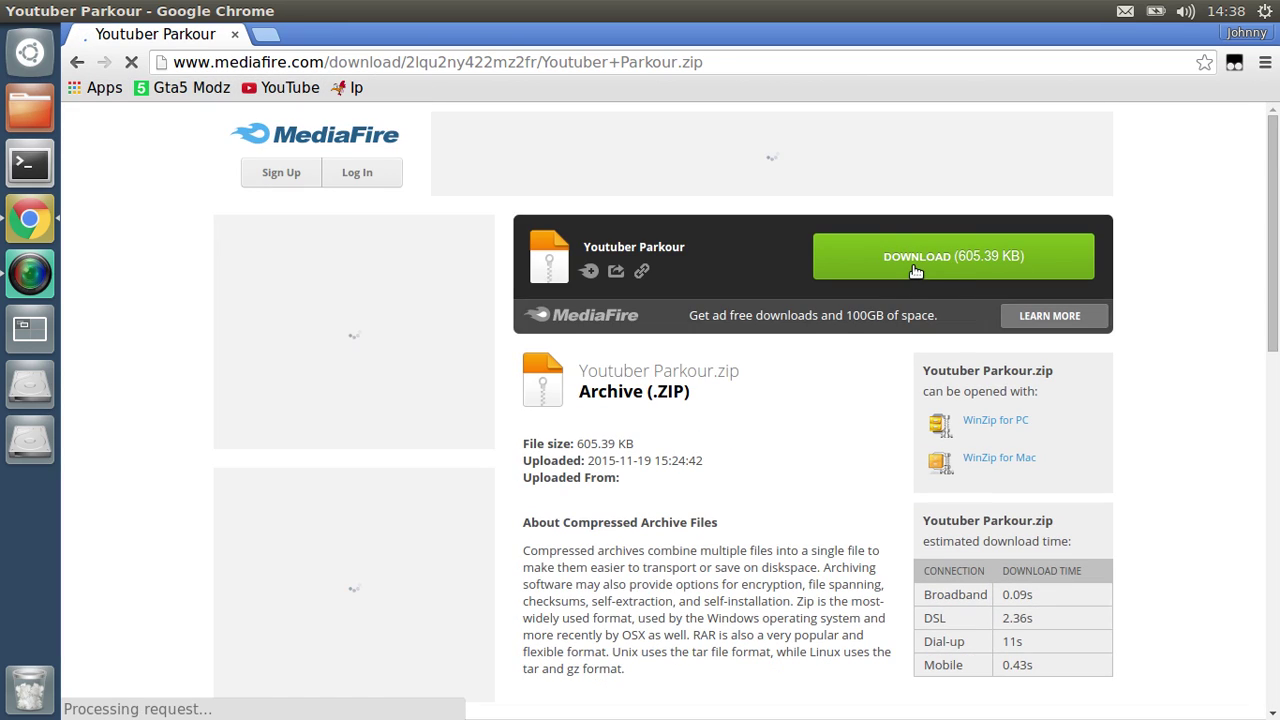
click(938, 266)
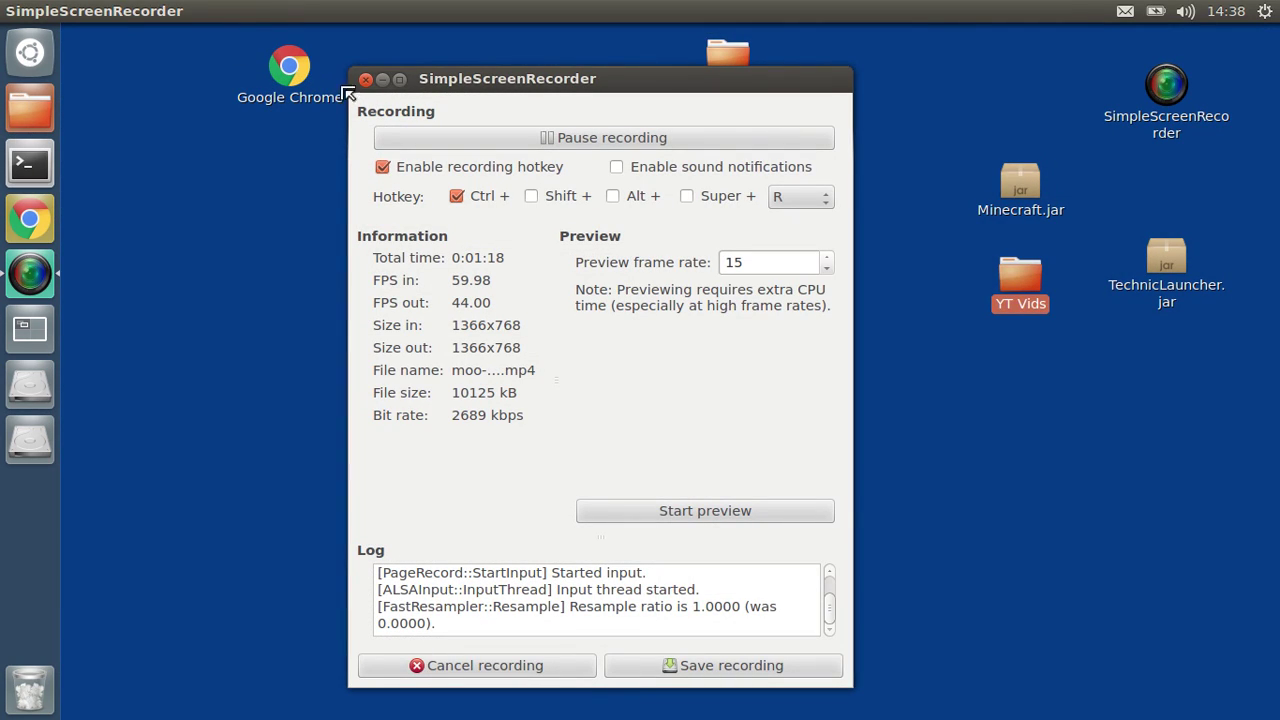
Step: Clear the recorder window away and move Youtuber Parkour.zip from the Downloads folder to the desktop in the file manager
click(382, 79)
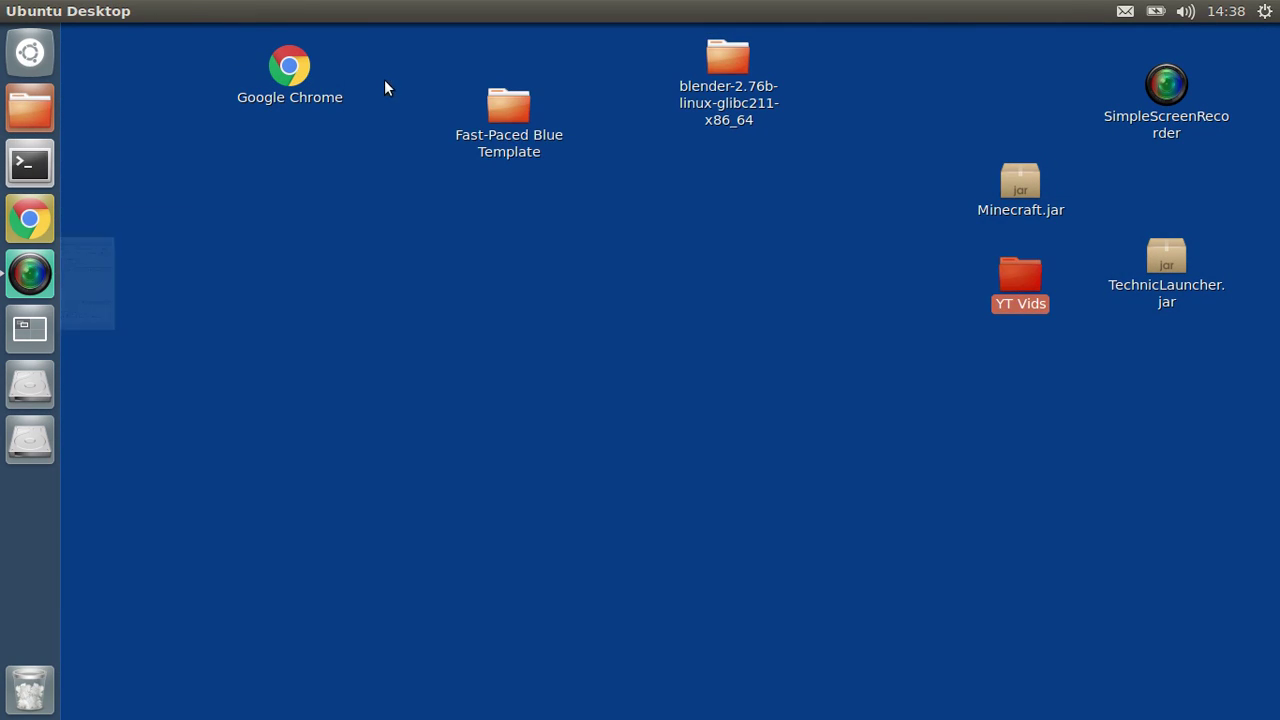
click(28, 107)
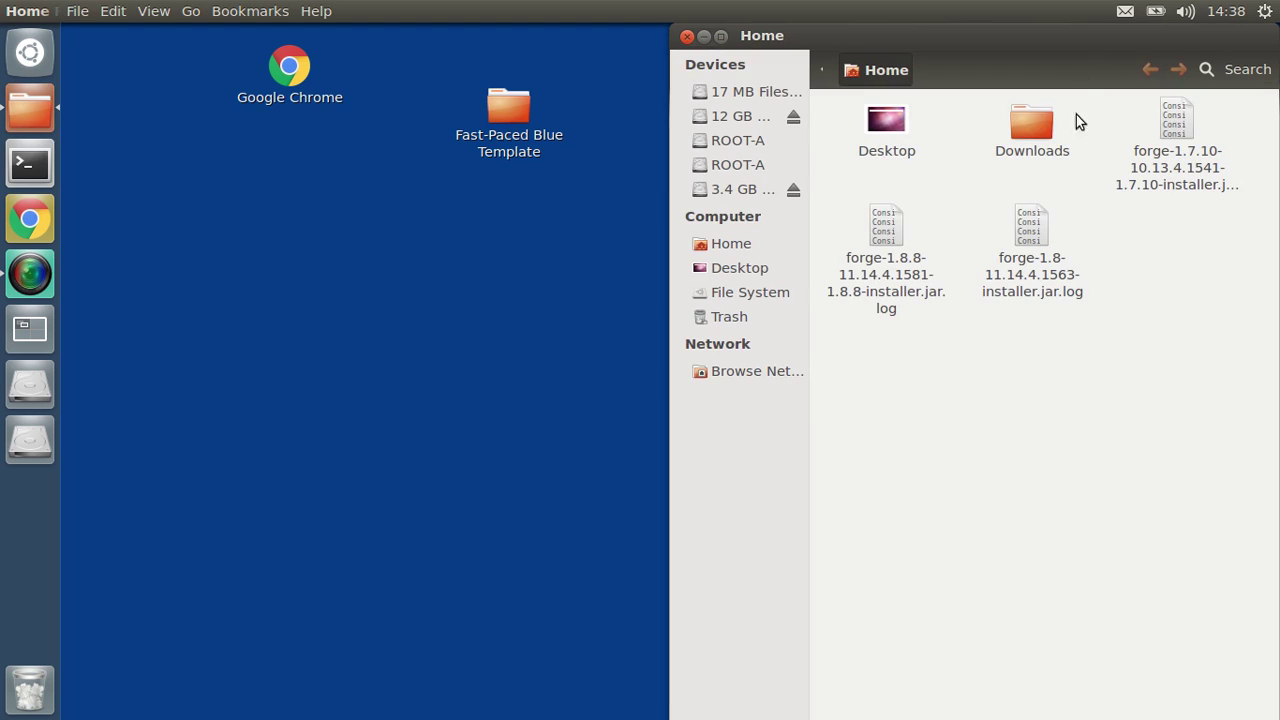
double_click(1045, 123)
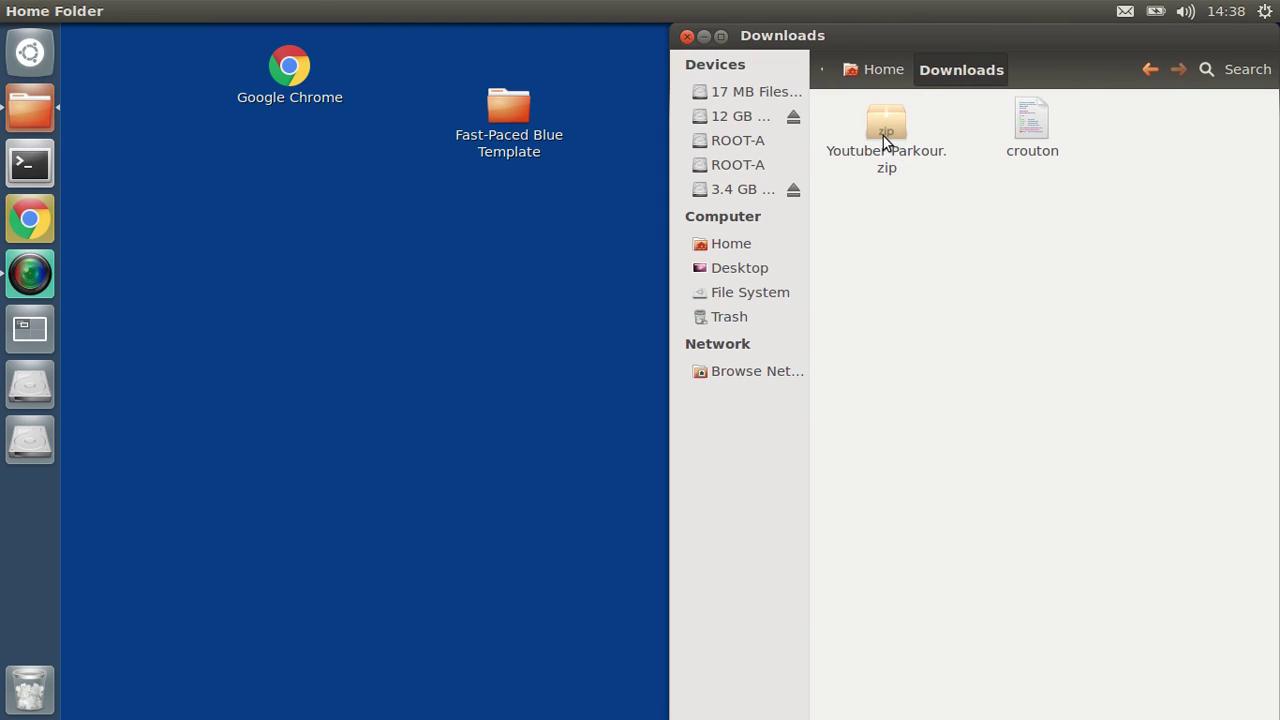
drag(883, 136, 459, 355)
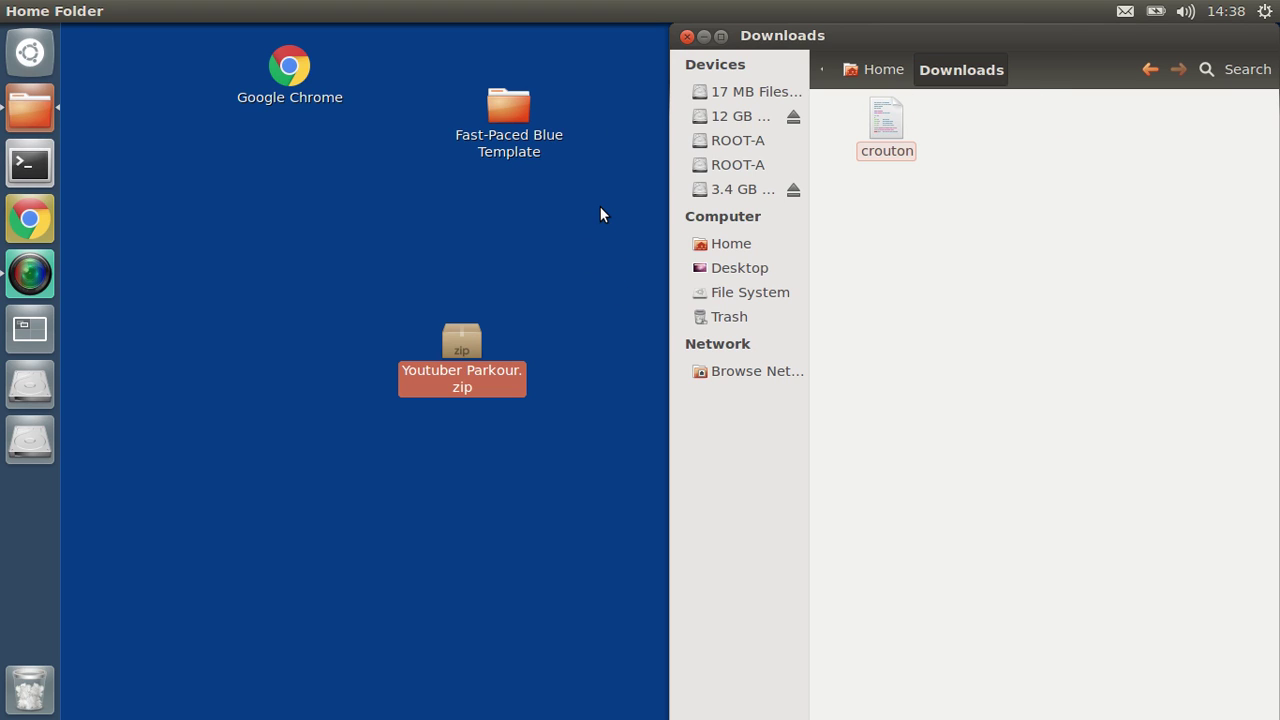
click(687, 37)
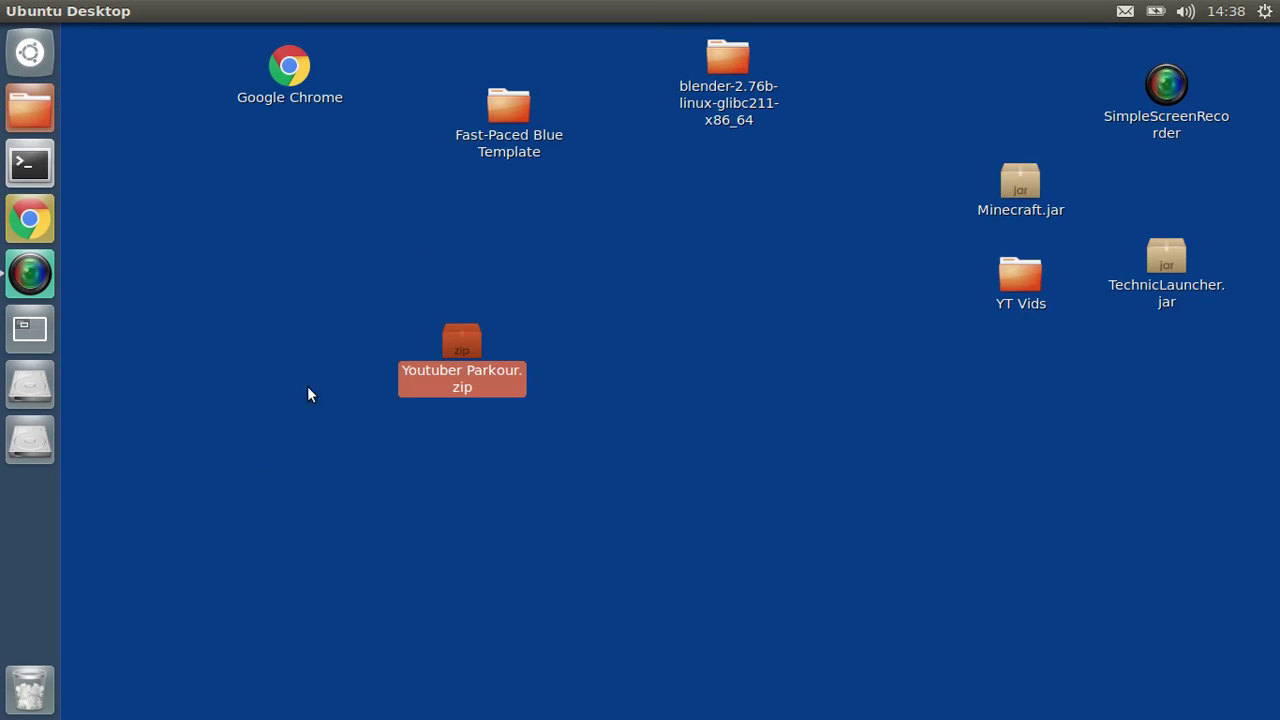
Step: Extract the Youtuber Parkour folder from Youtuber Parkour.zip onto the desktop and close the archive
double_click(465, 335)
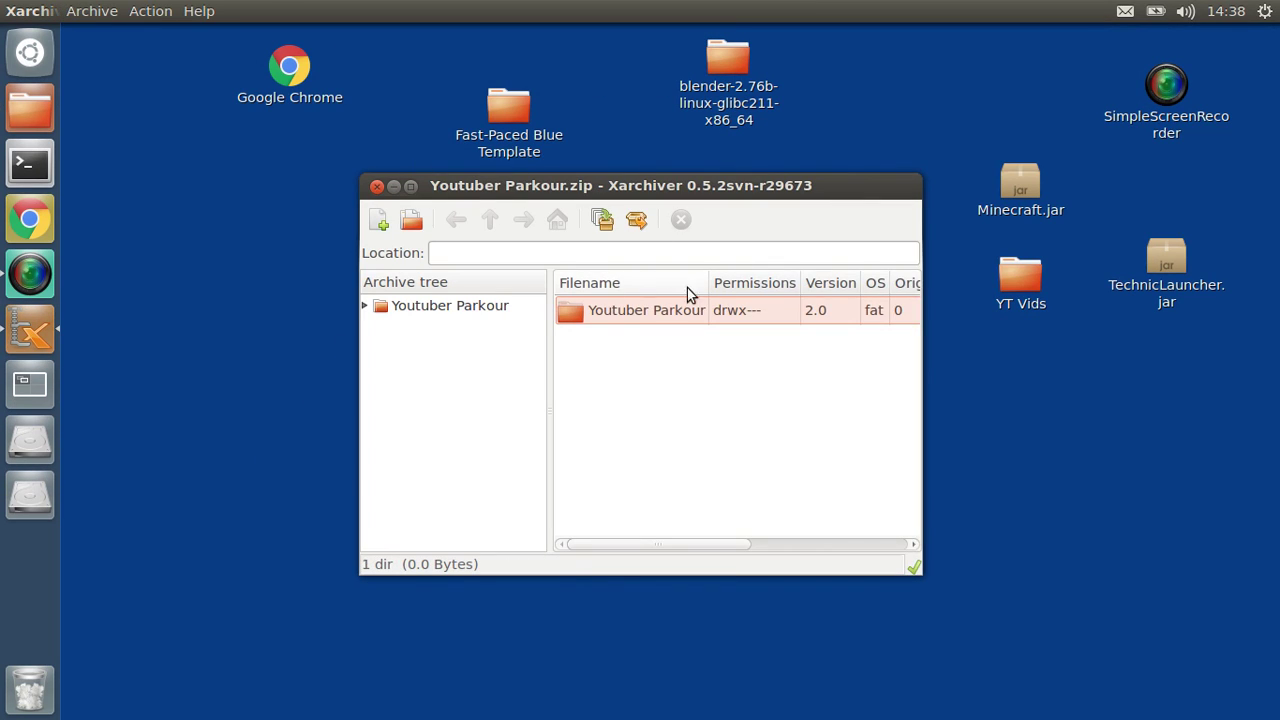
drag(661, 313, 983, 409)
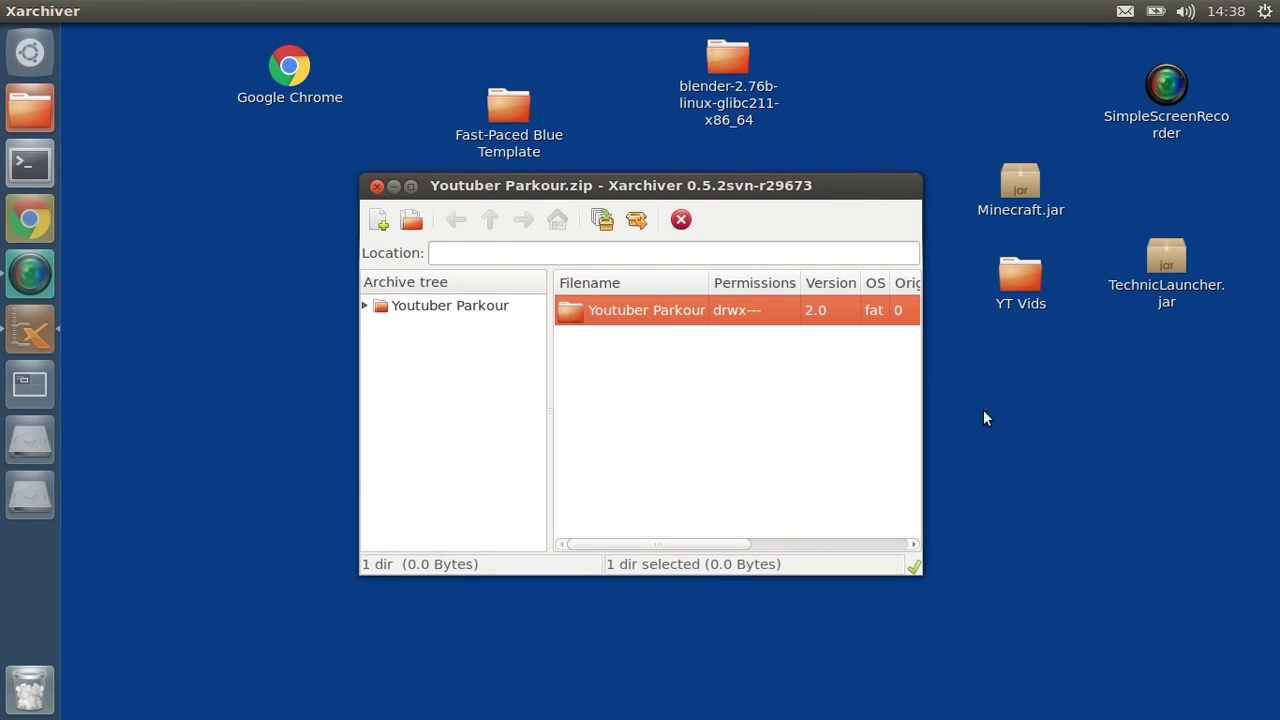
click(377, 187)
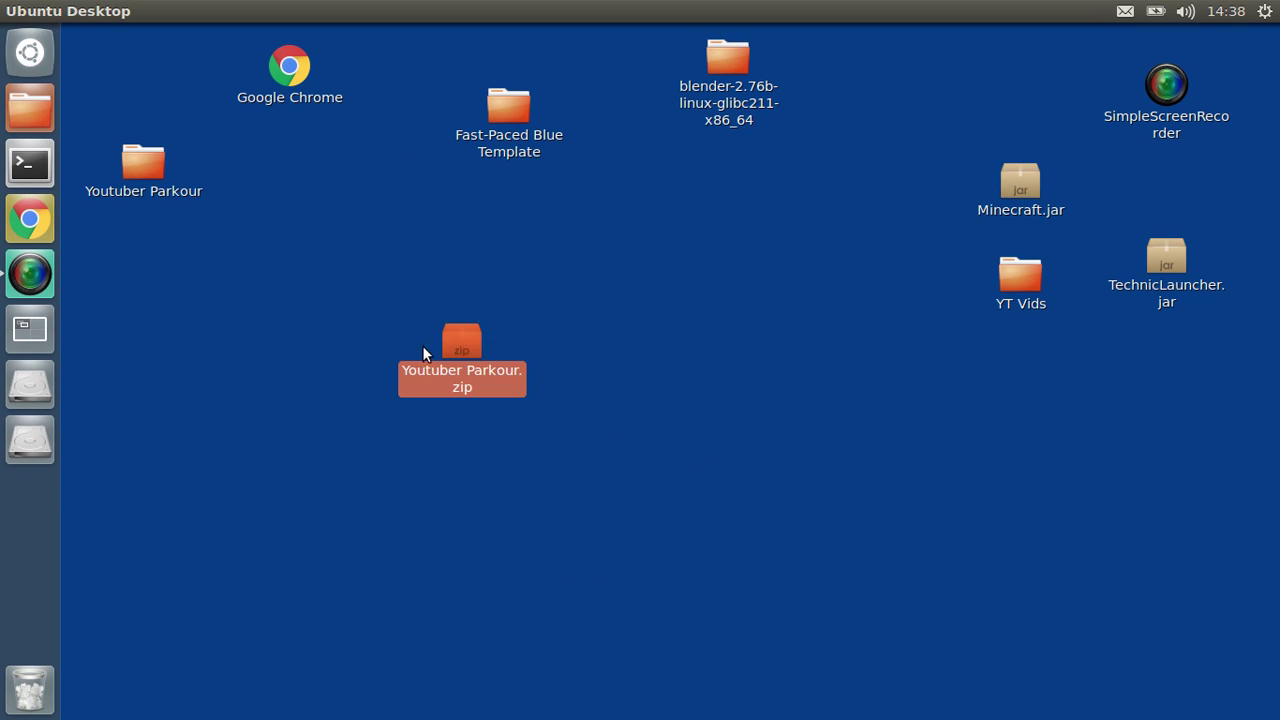
Step: Delete Youtuber Parkour.zip from the desktop and empty the trash
key(Delete)
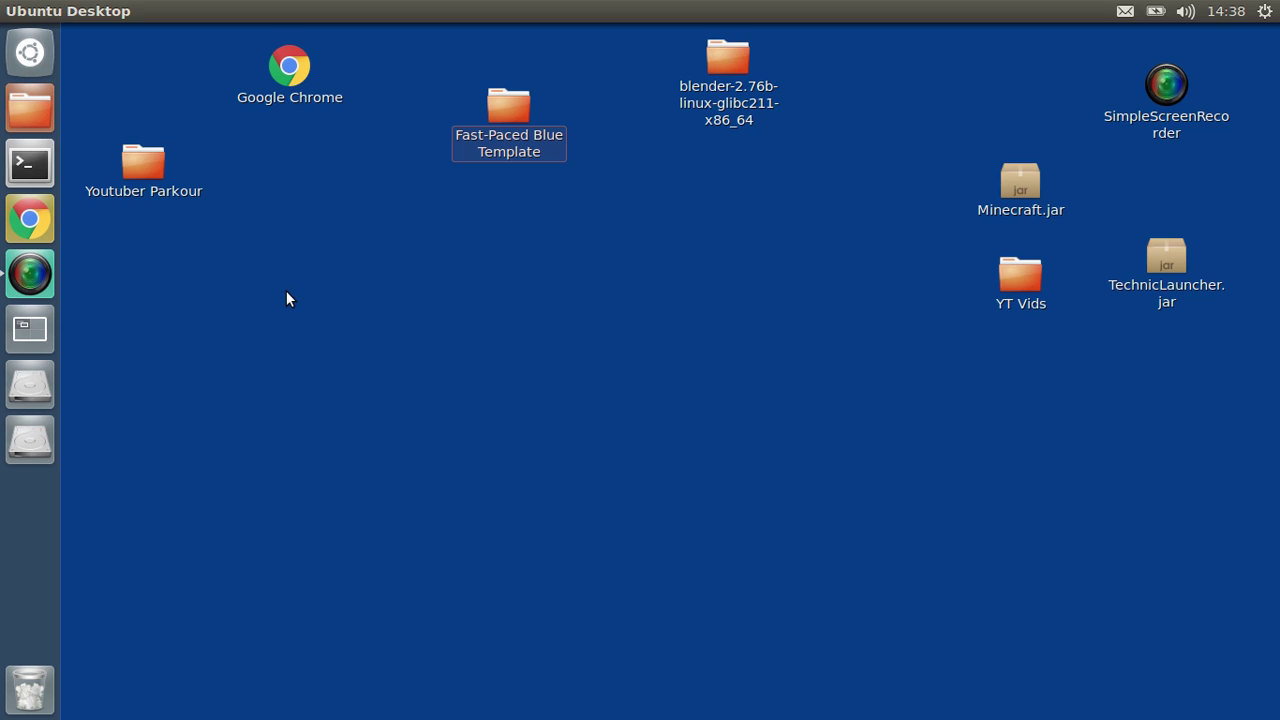
right_click(30, 689)
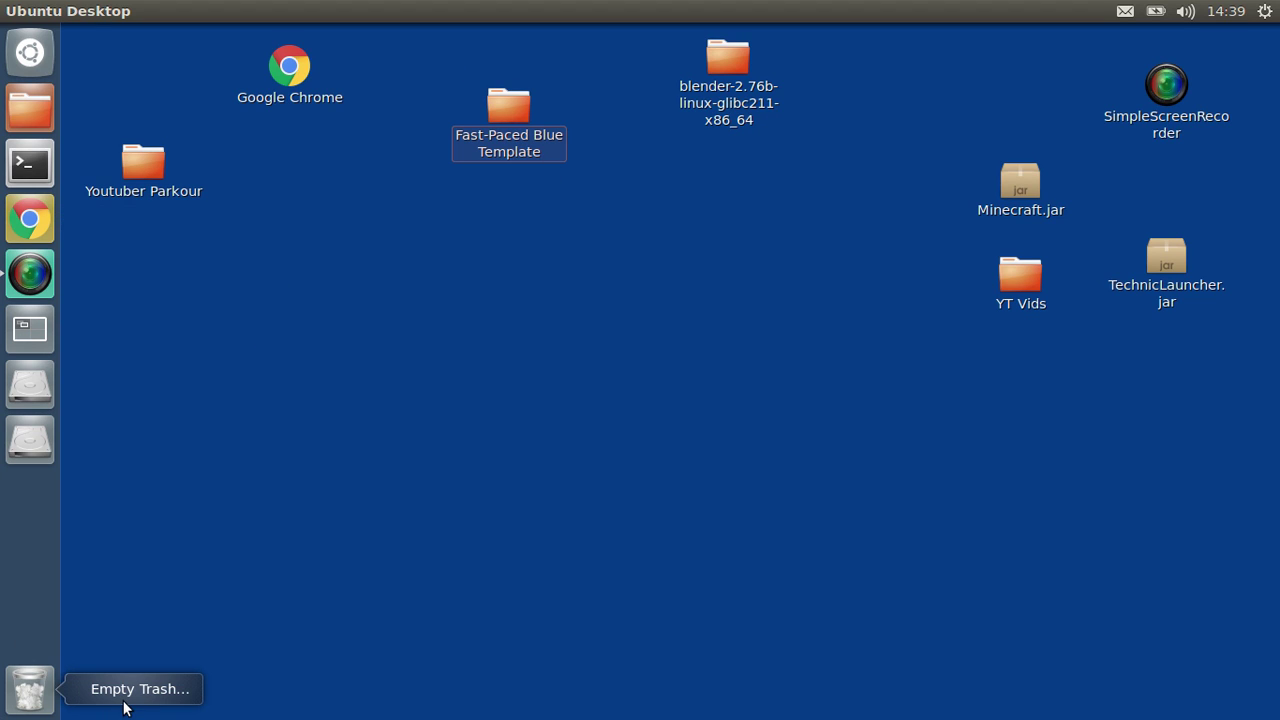
click(136, 692)
click(823, 394)
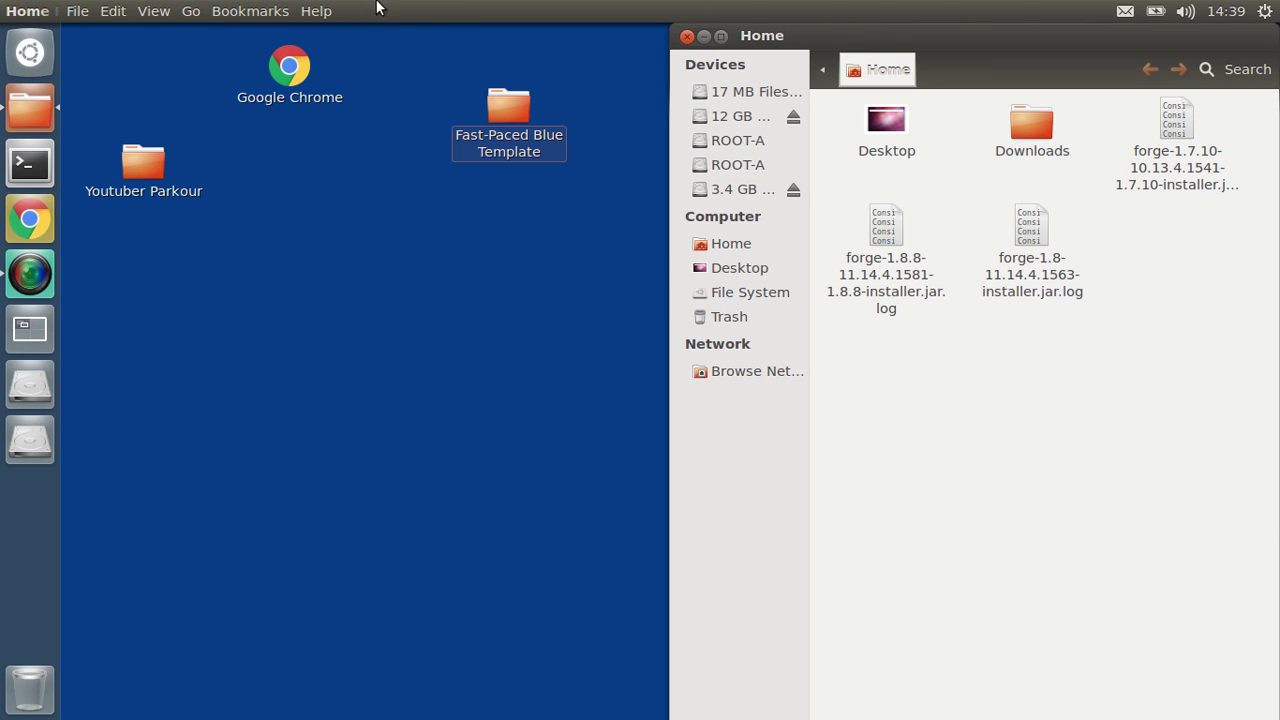
Step: Show hidden files in the Home folder and open the saves folder inside .minecraft
click(155, 11)
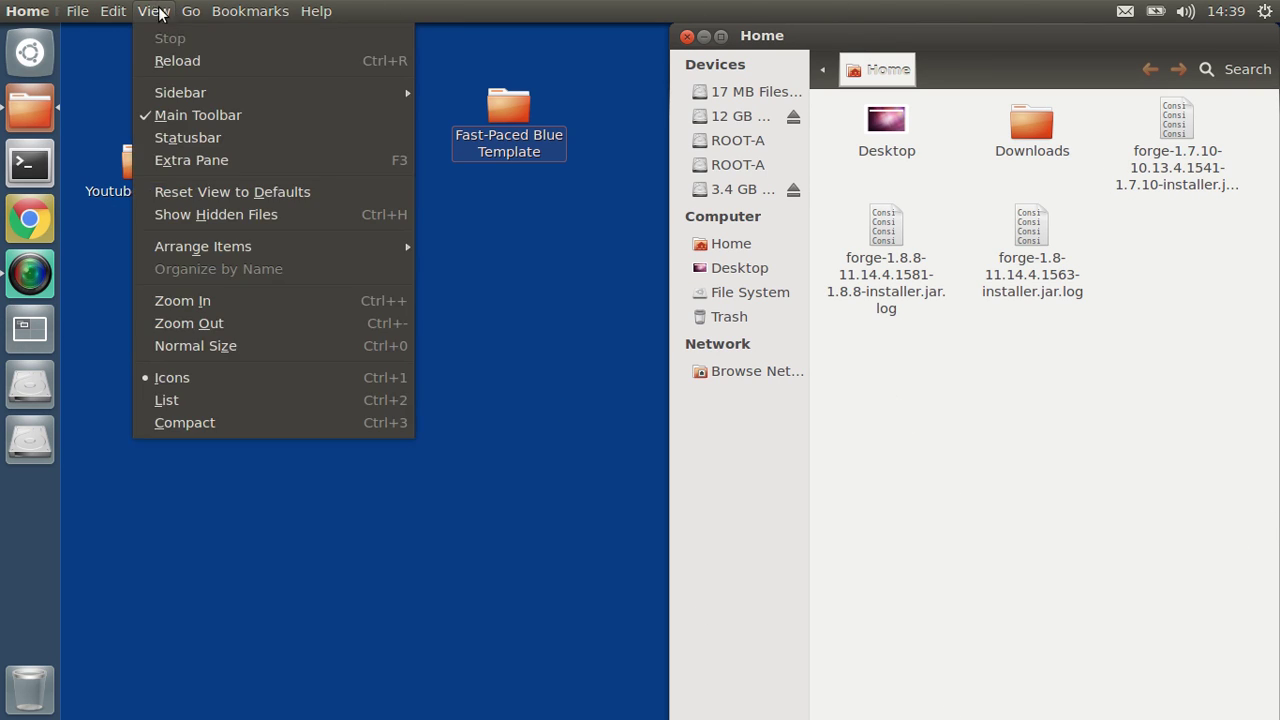
click(194, 217)
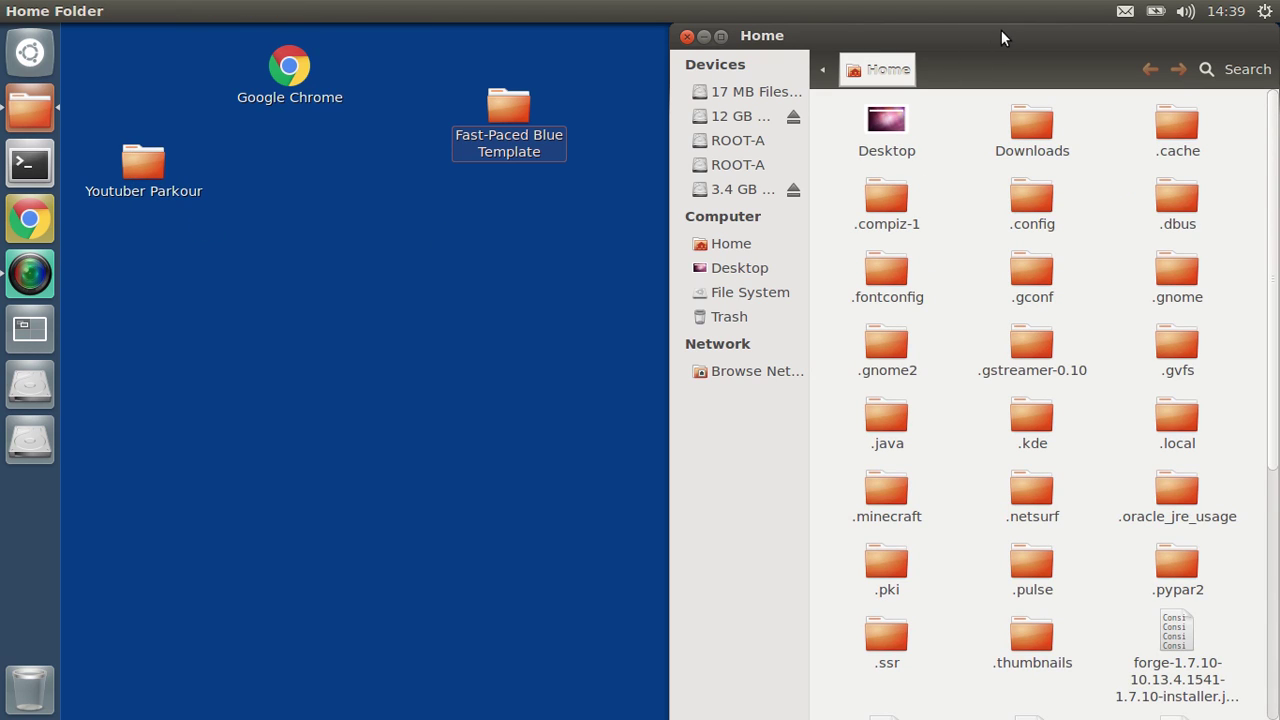
drag(1001, 36, 671, 6)
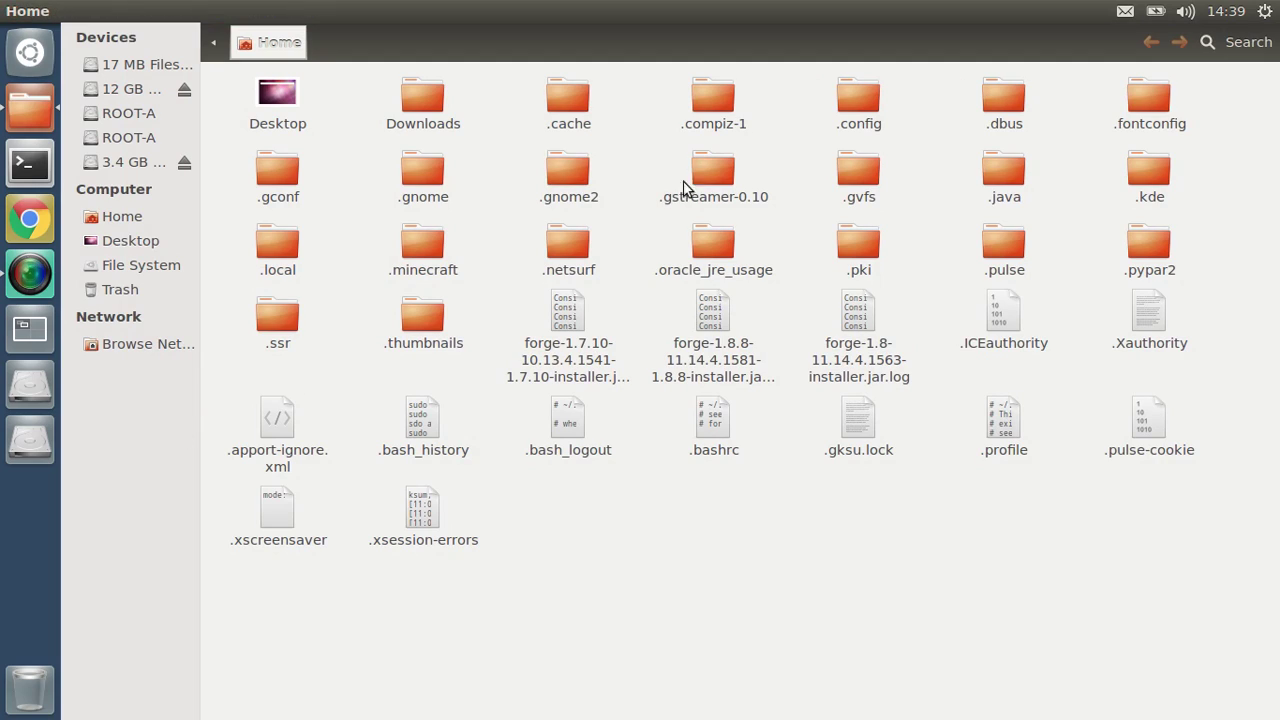
double_click(422, 245)
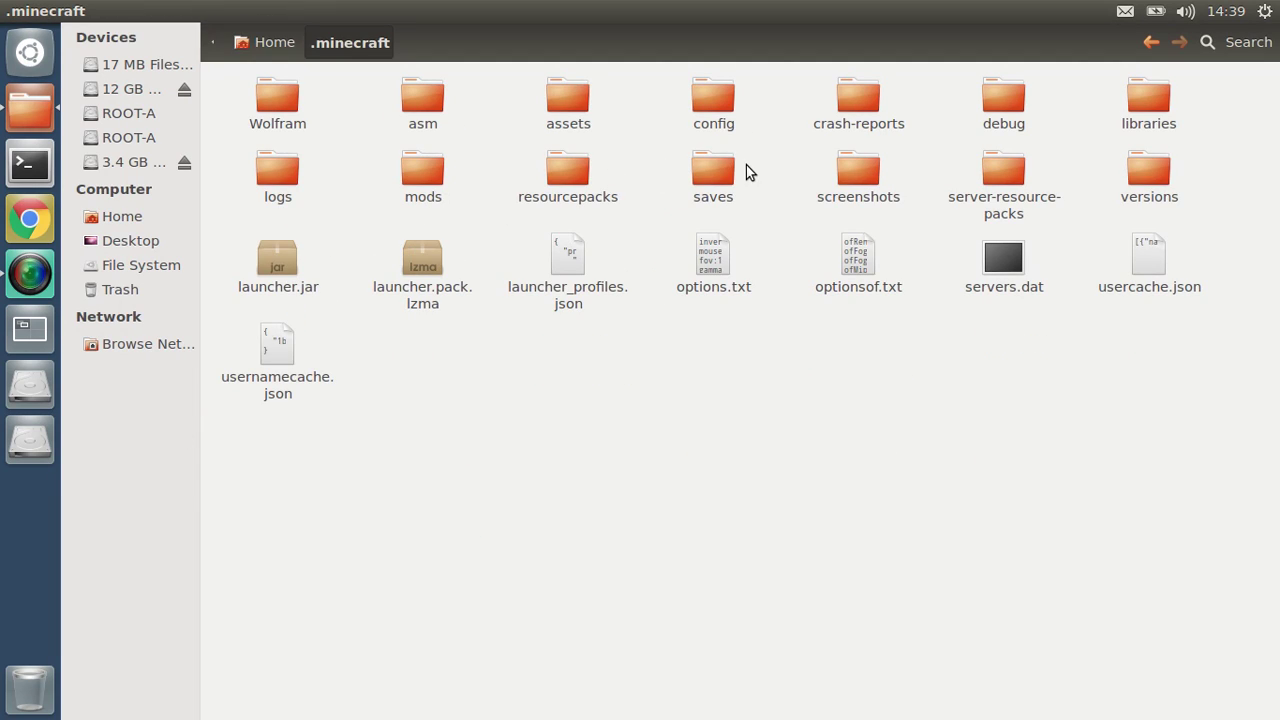
double_click(725, 170)
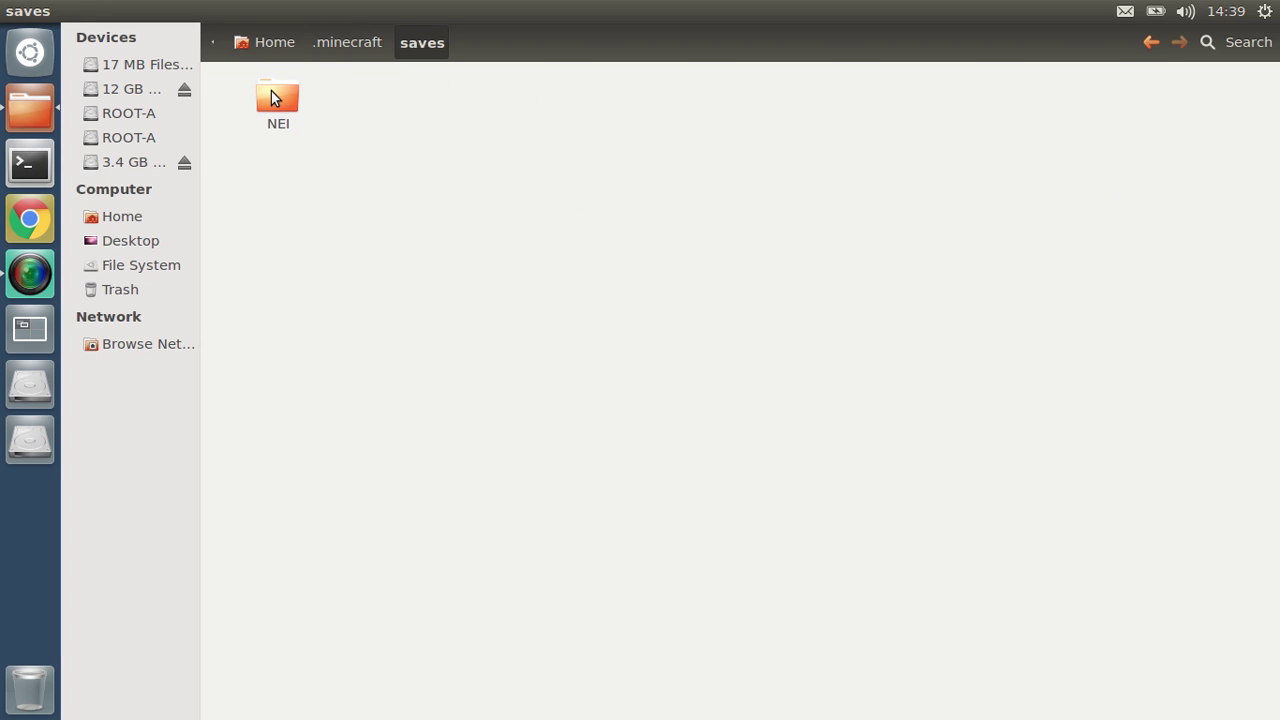
Step: Move the NEI world to the trash and put the Youtuber Parkour folder from the desktop into the saves folder
right_click(272, 92)
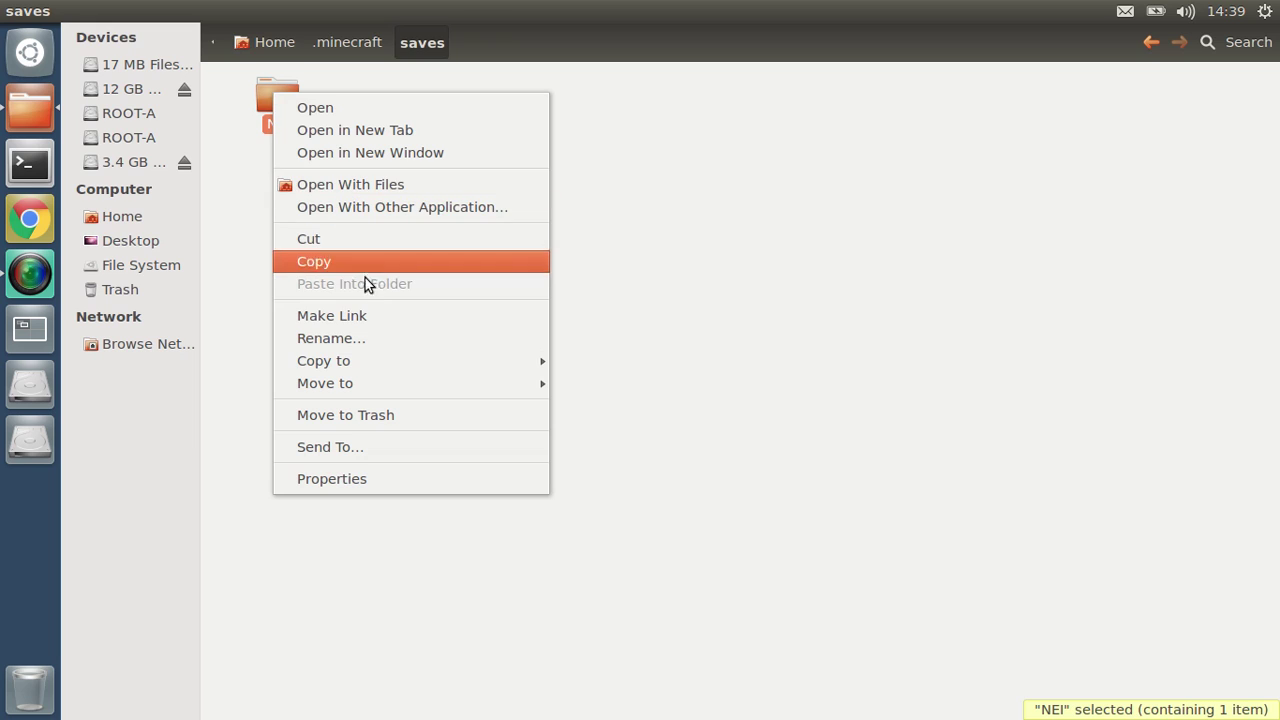
click(371, 411)
drag(451, 6, 1276, 160)
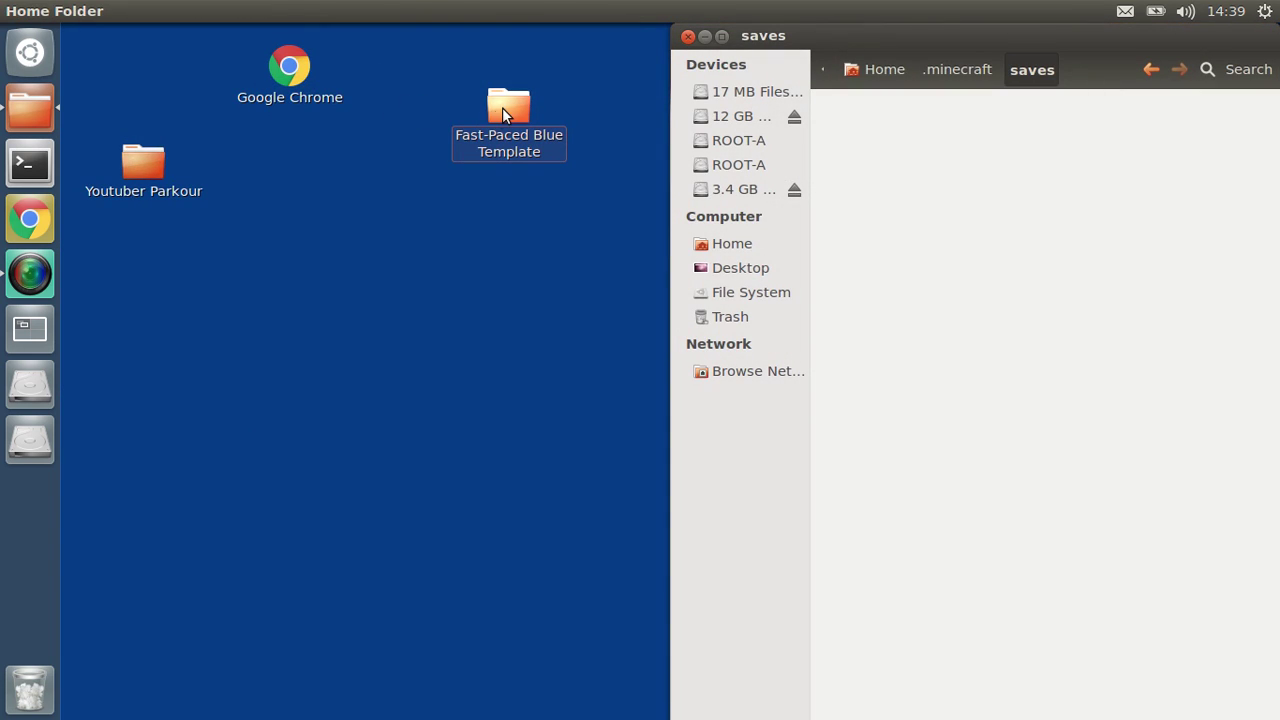
drag(132, 167, 1030, 210)
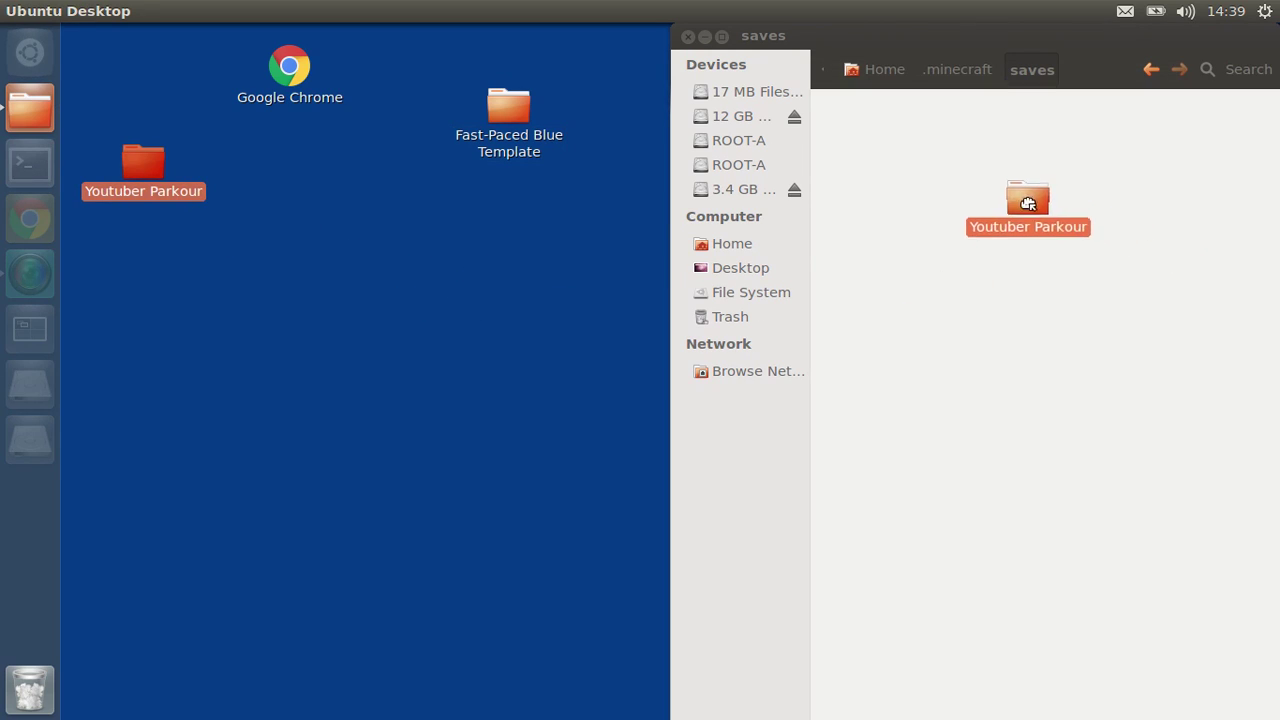
Step: Close the saves folder window and empty the trash, permanently deleting all its items
click(690, 45)
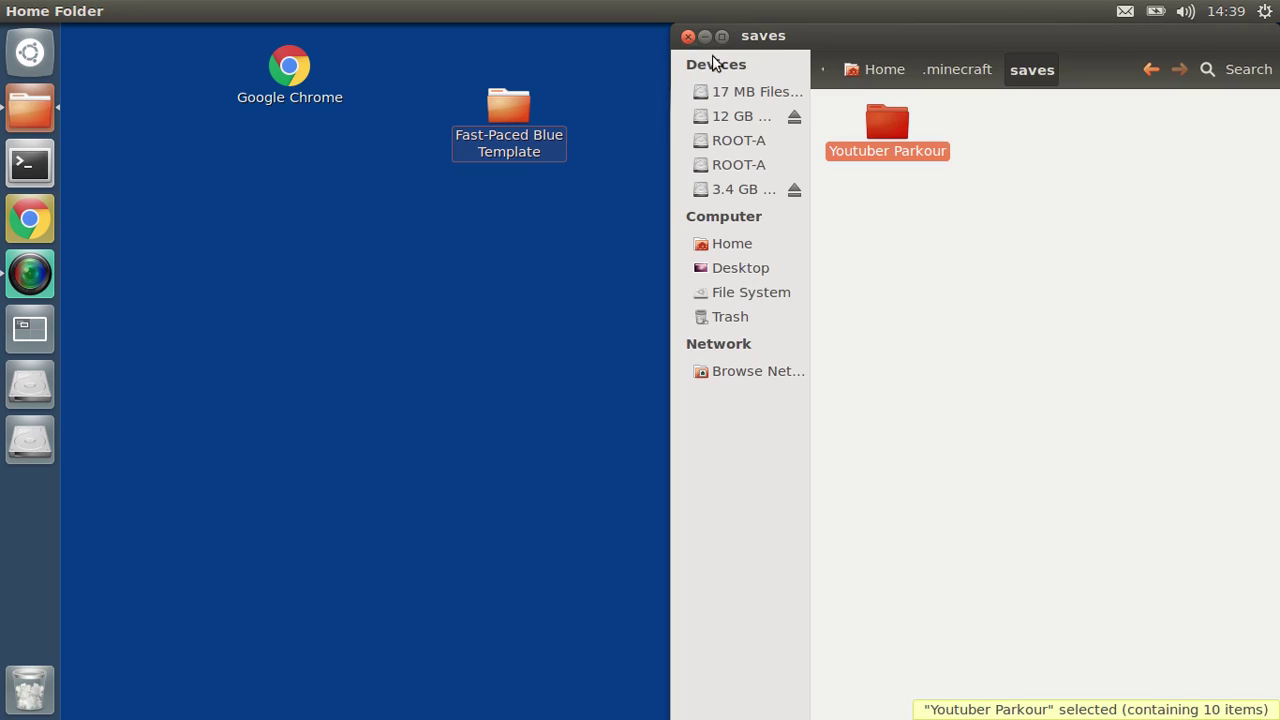
click(688, 37)
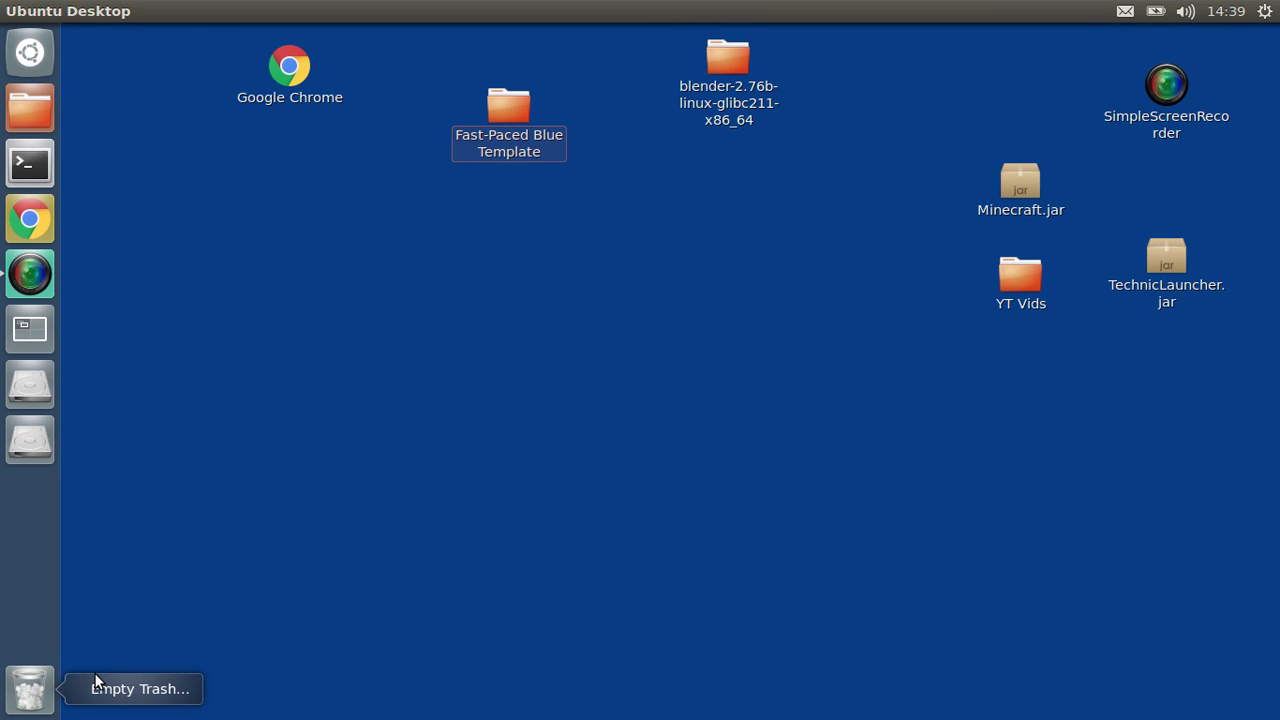
click(98, 688)
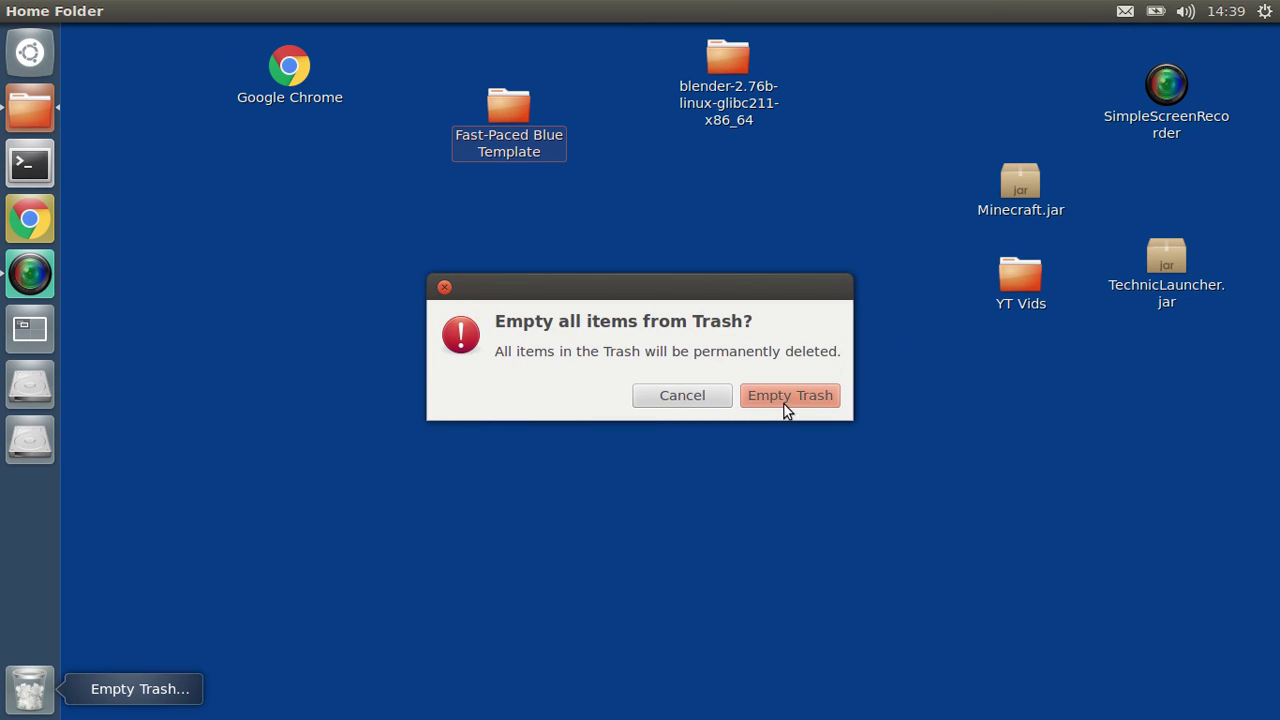
click(806, 392)
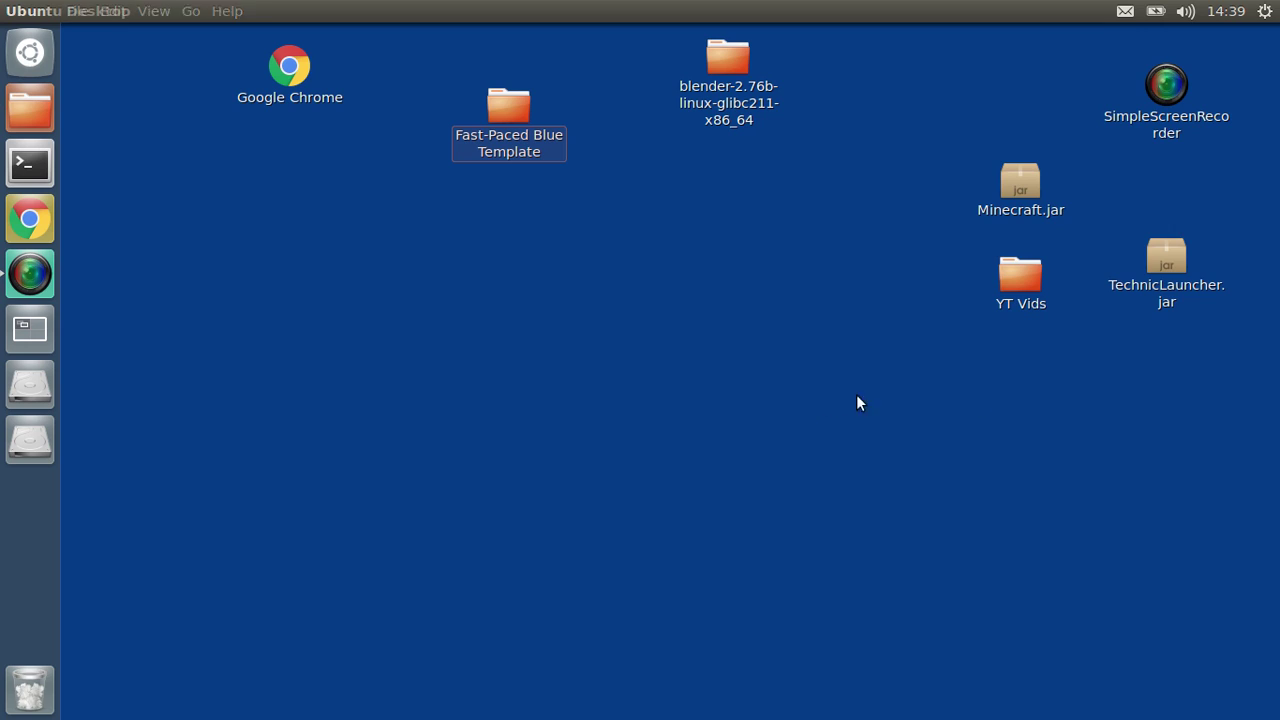
Step: Open Minecraft.jar with Oracle Java 8 Runtime and start the game using the launcher profile named after the signed-in account
right_click(1007, 175)
click(950, 192)
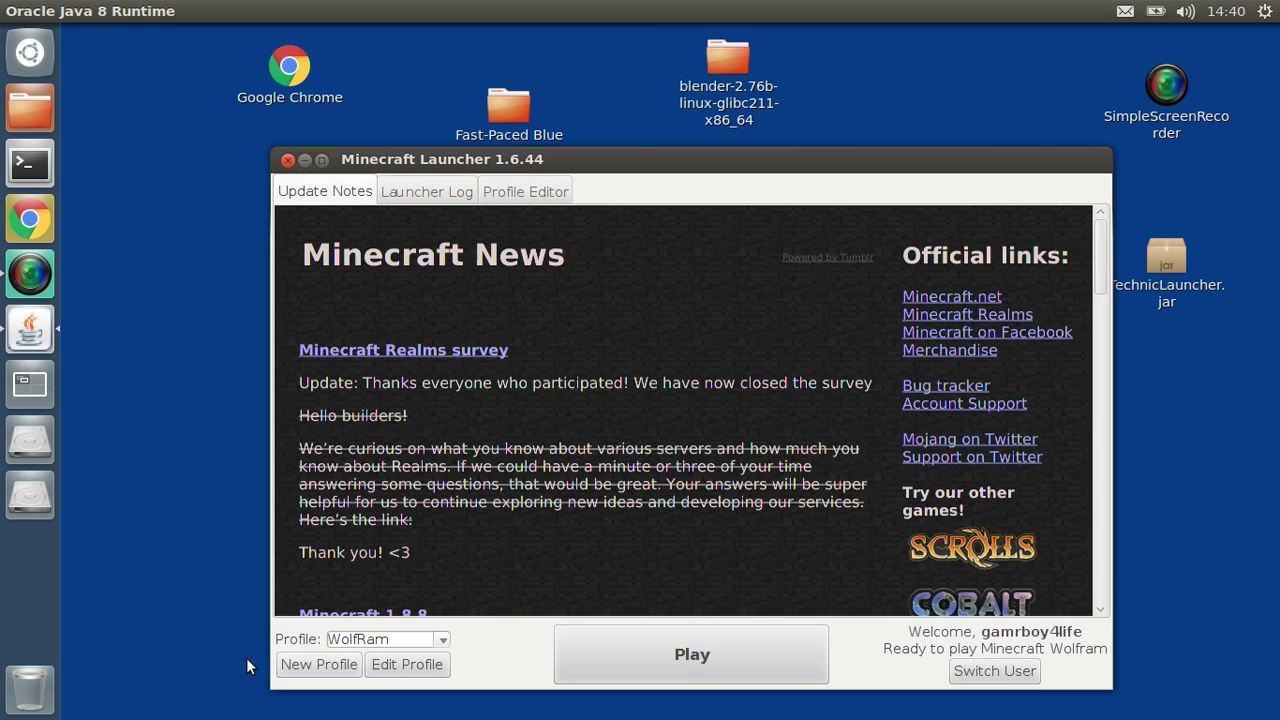
click(413, 640)
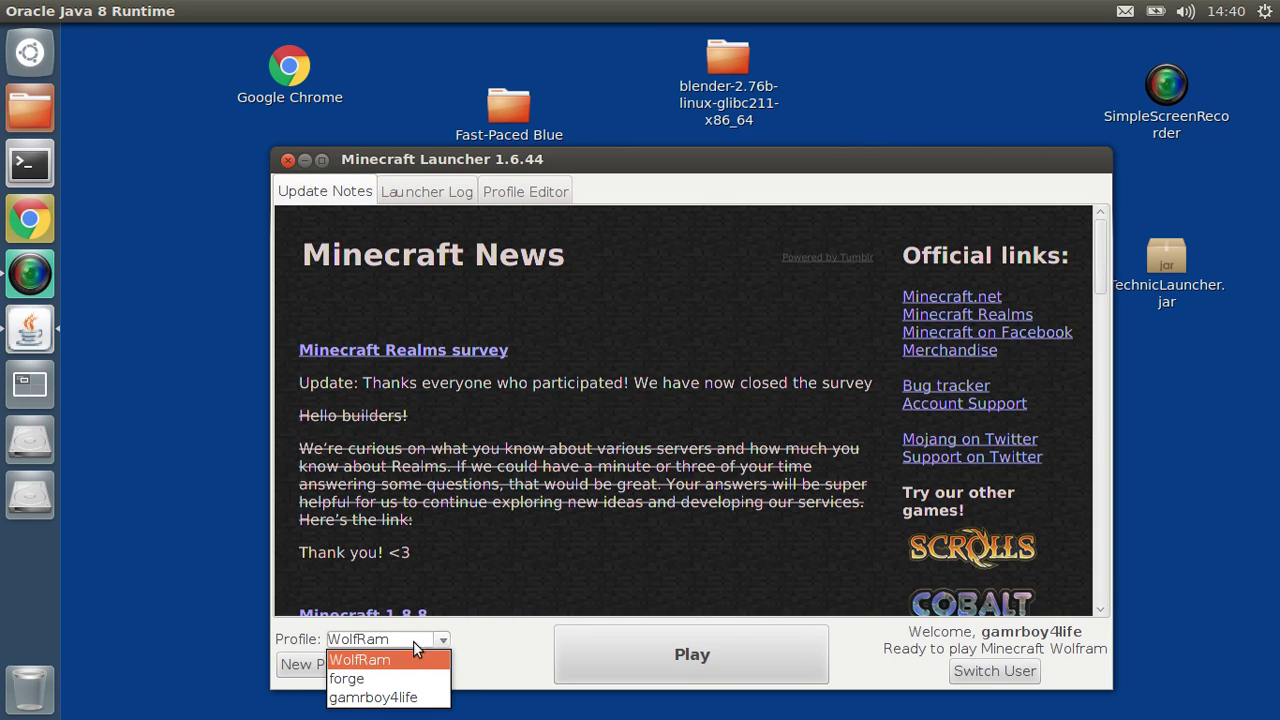
click(390, 697)
click(630, 626)
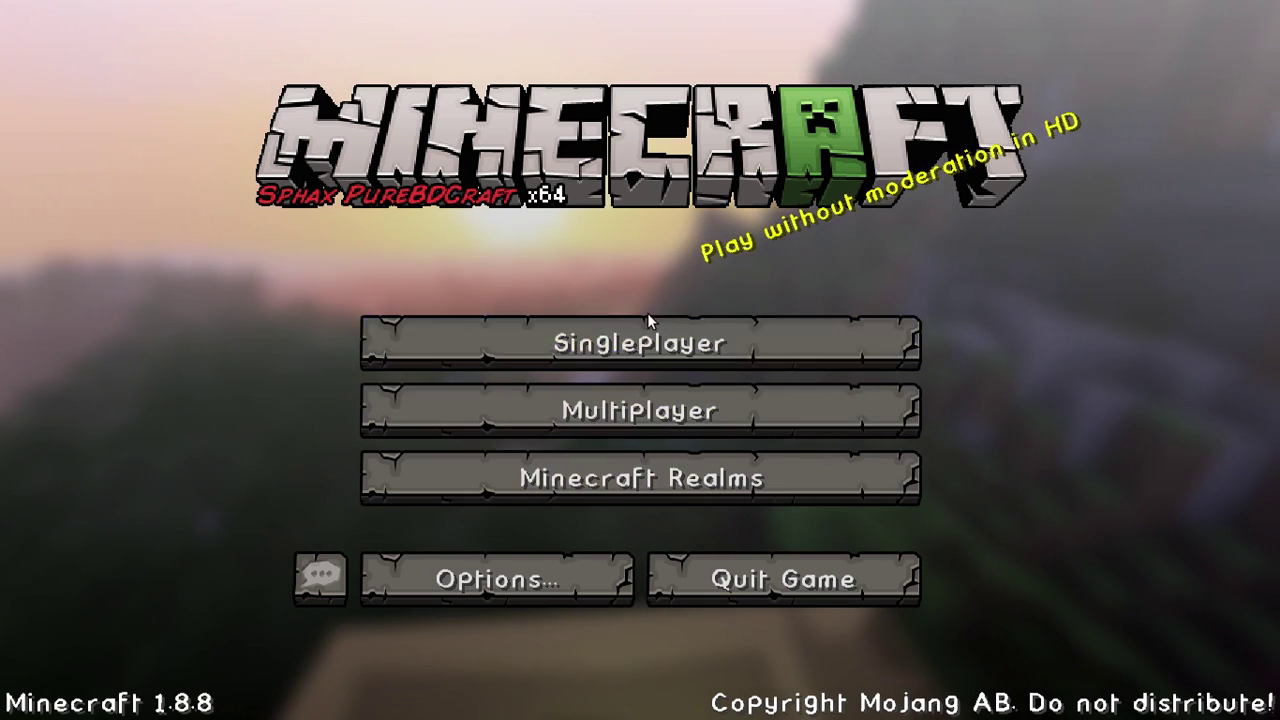
Step: Load the Youtuber Parkour world in singleplayer and walk past the YouTuber blocks to the Teleportation Room sign, switching to third-person view
click(495, 363)
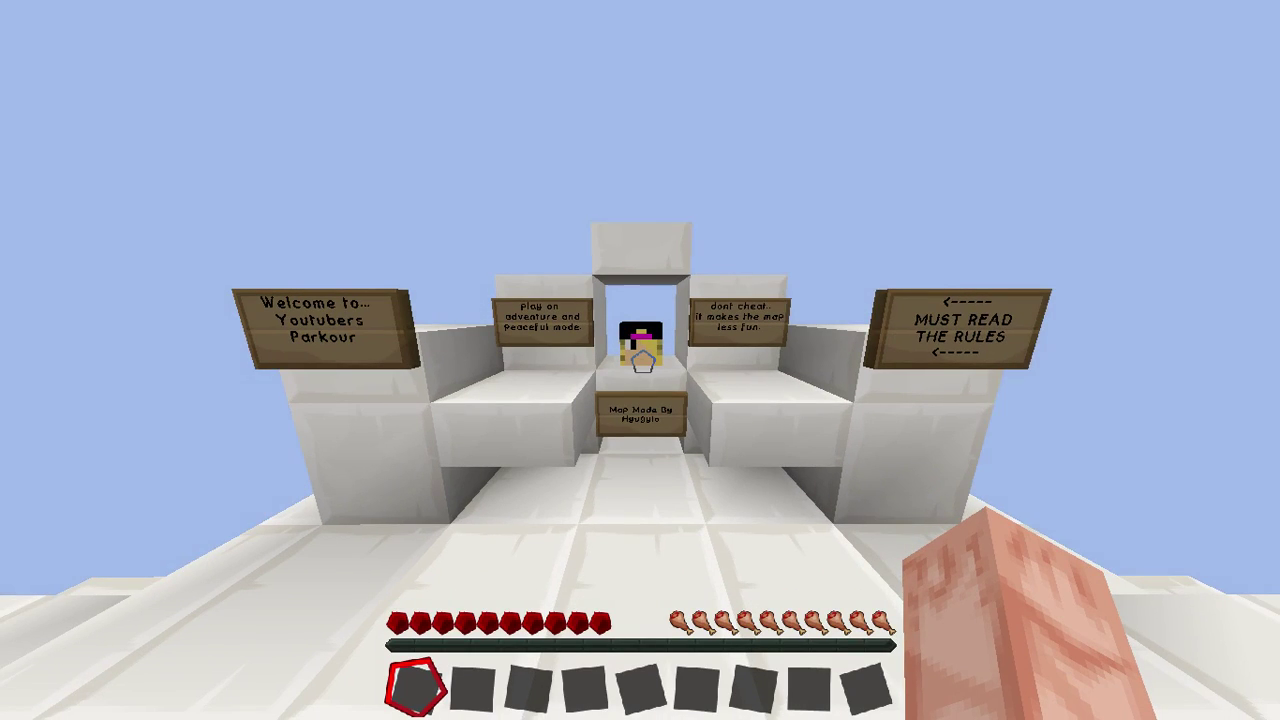
mouse_move(640, 360)
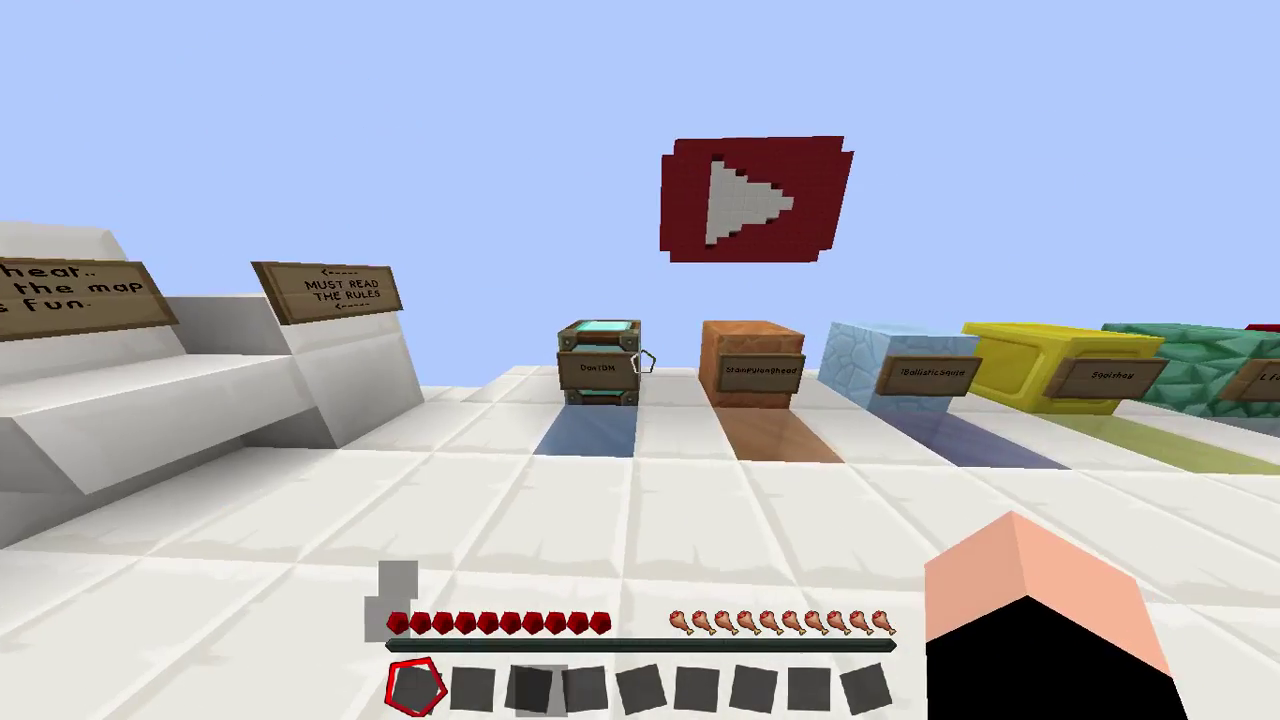
key(w)
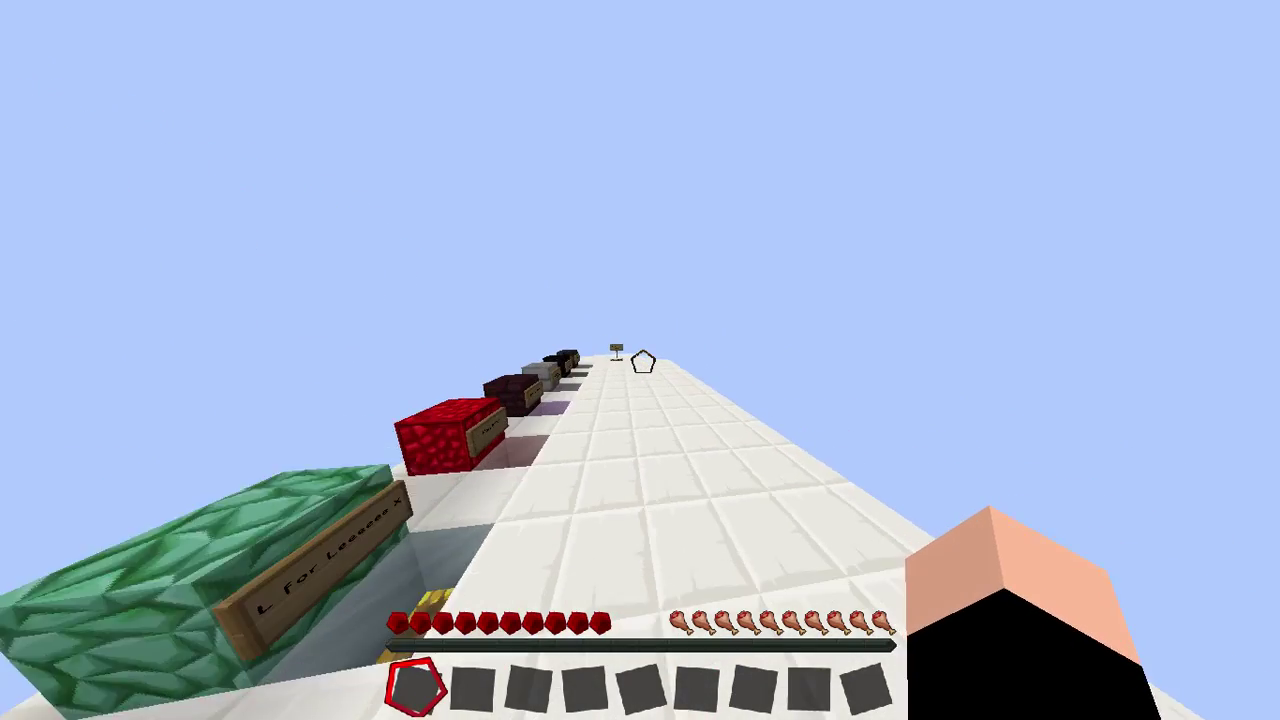
key(w)
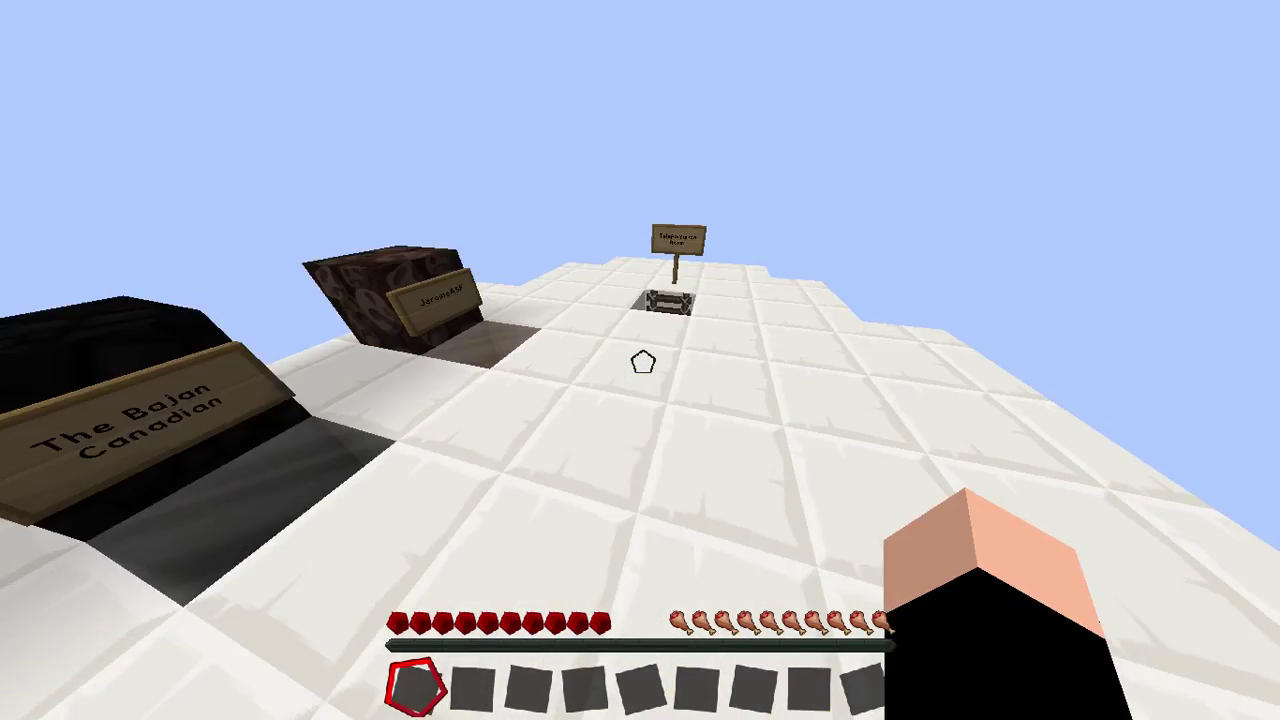
key(w)
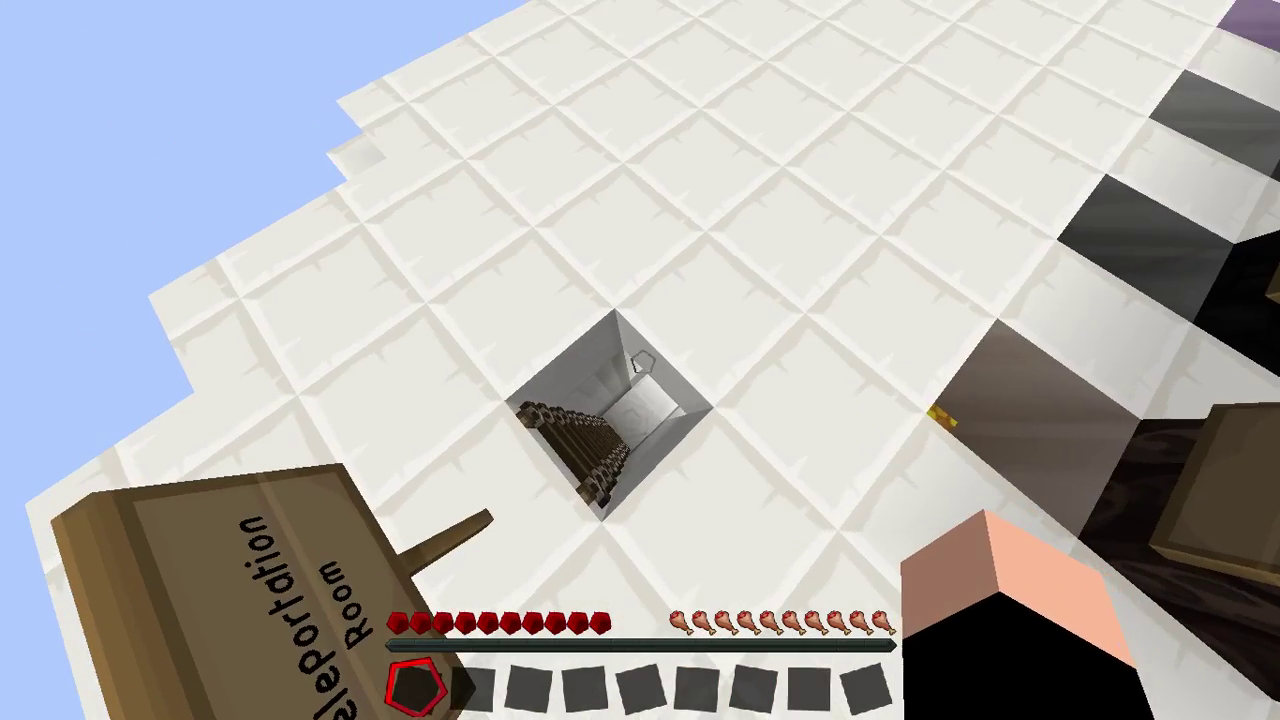
key(F5)
key(F5)
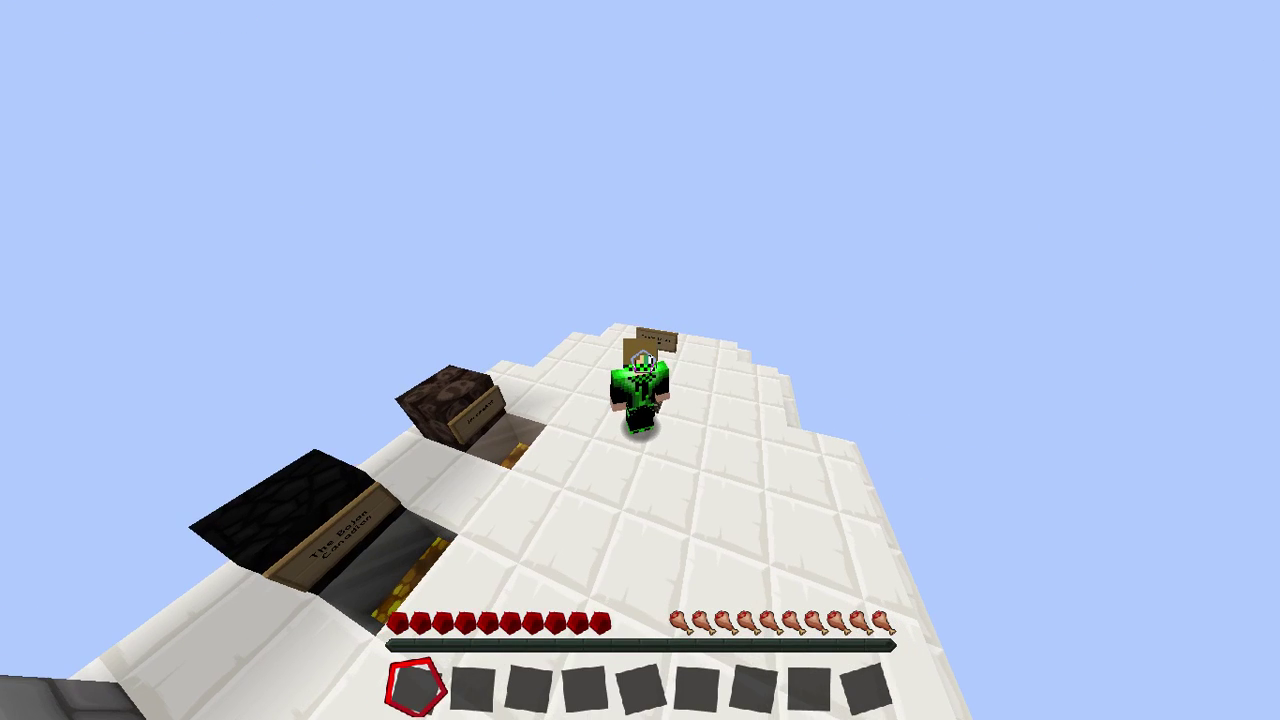